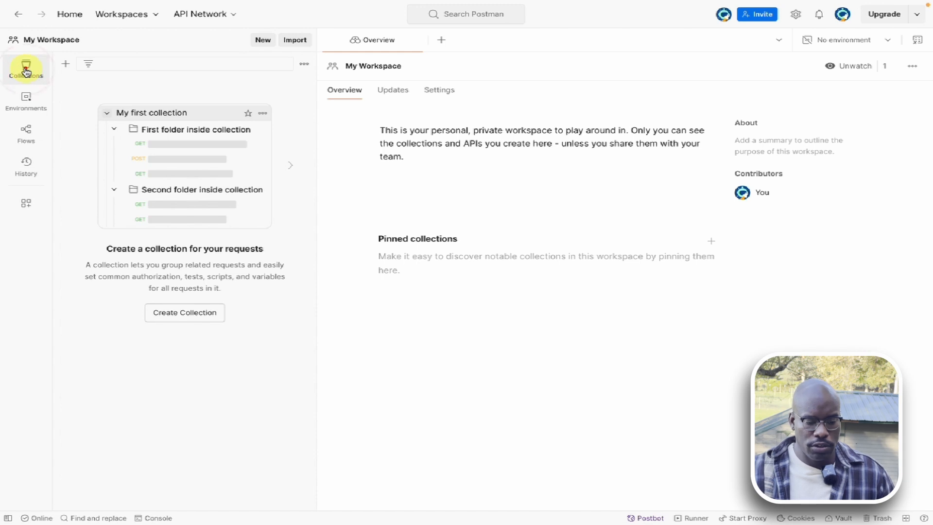
Look over the current workspace's collections and environments, and switch to the "REST API reference for Oracle CPQ" workspace.
left_click(25, 71)
left_click(27, 108)
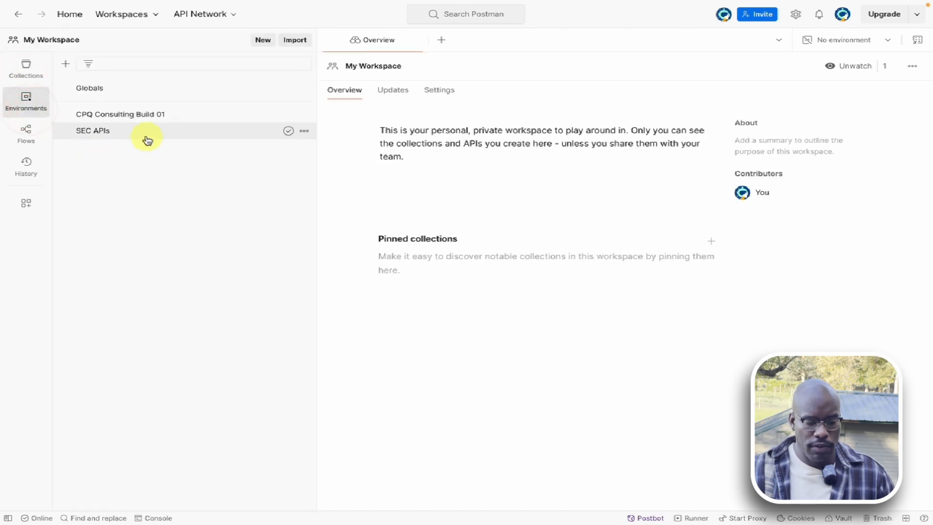
left_click(25, 108)
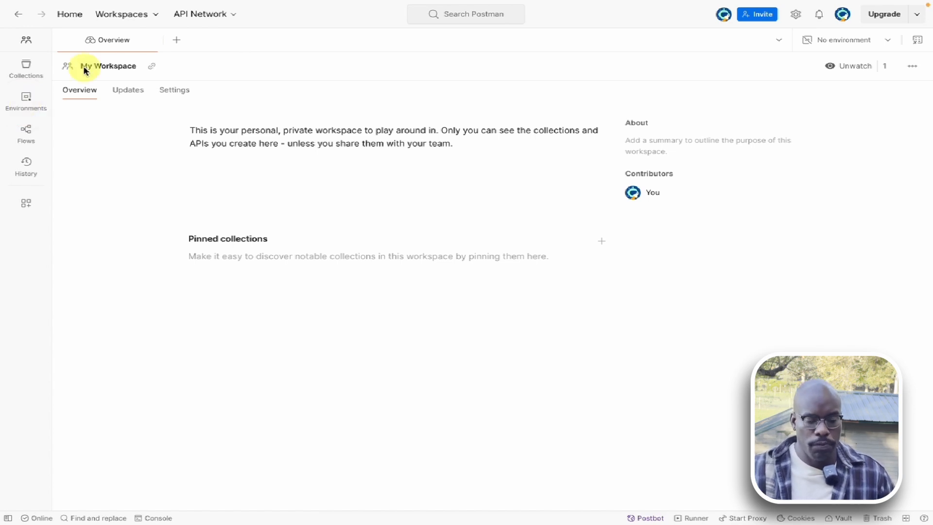
left_click(138, 19)
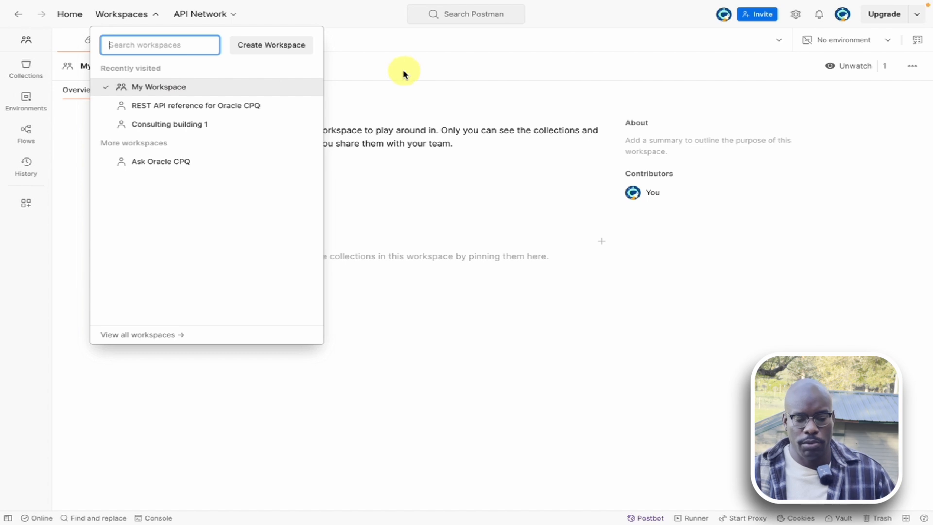
left_click(154, 116)
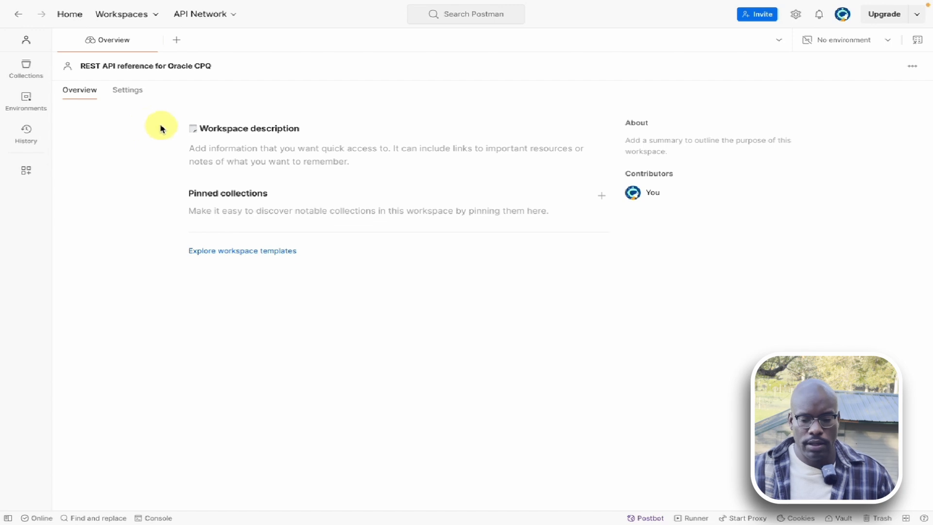
Switch to GitHub in the browser and open "REST API reference for Oracle CPQ.postman_collection.json" from the REST-API-reference-for-Oracle-CPQ repository.
key("ctrl+Right")
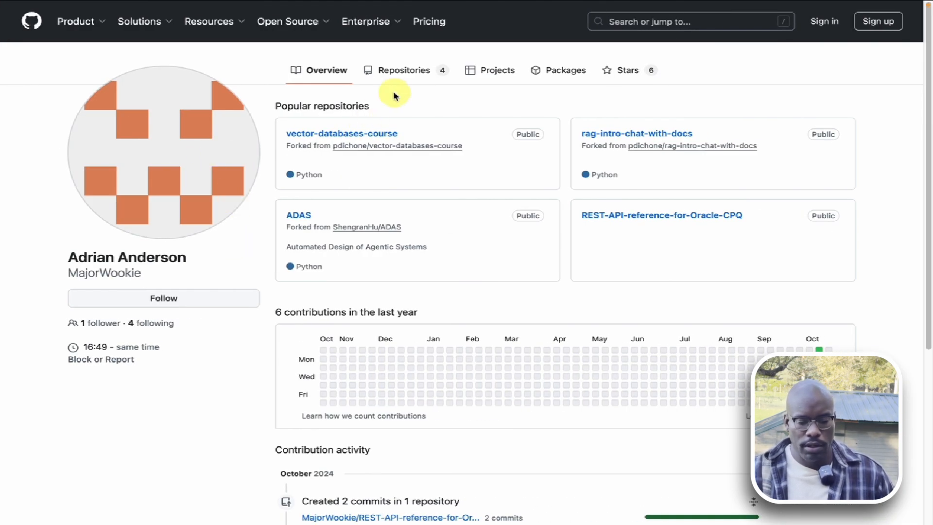
left_click(403, 72)
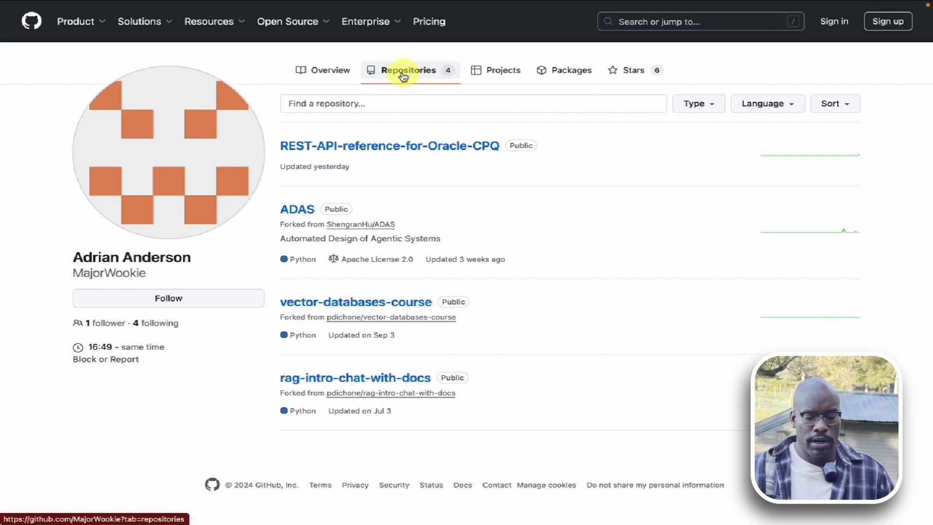
left_click(378, 153)
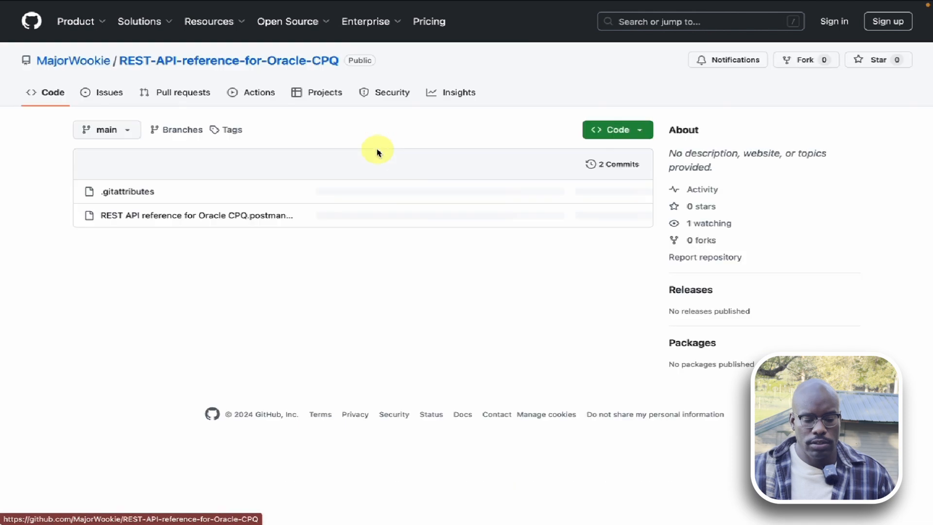
left_click(183, 219)
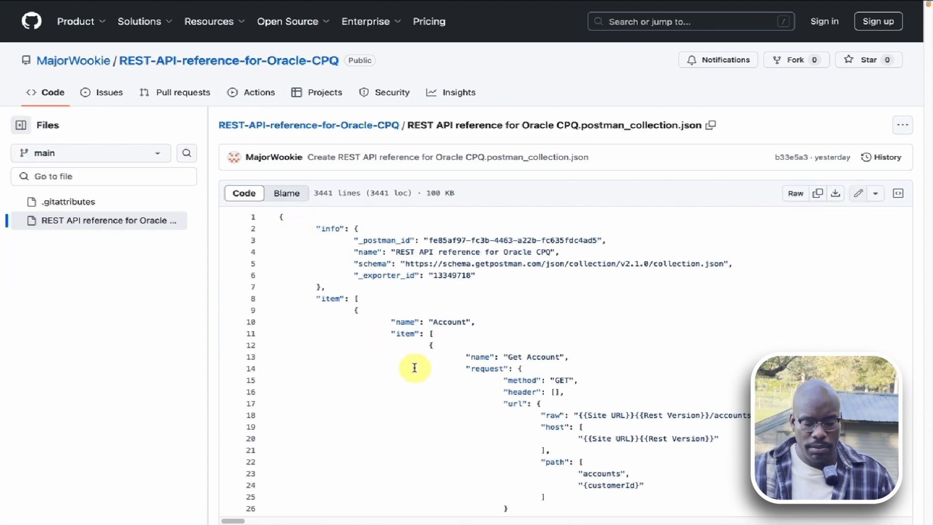
Download the raw Postman collection JSON file from the repository.
left_click(900, 127)
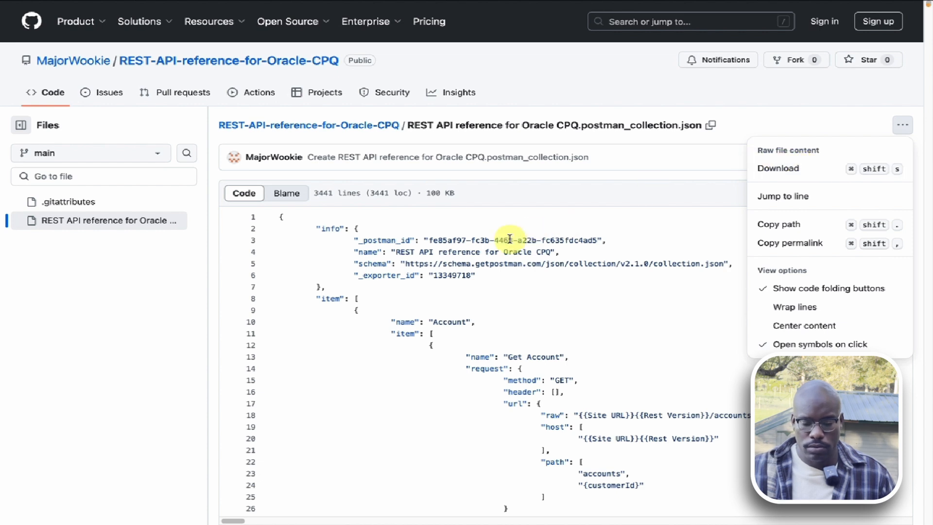
left_click(795, 116)
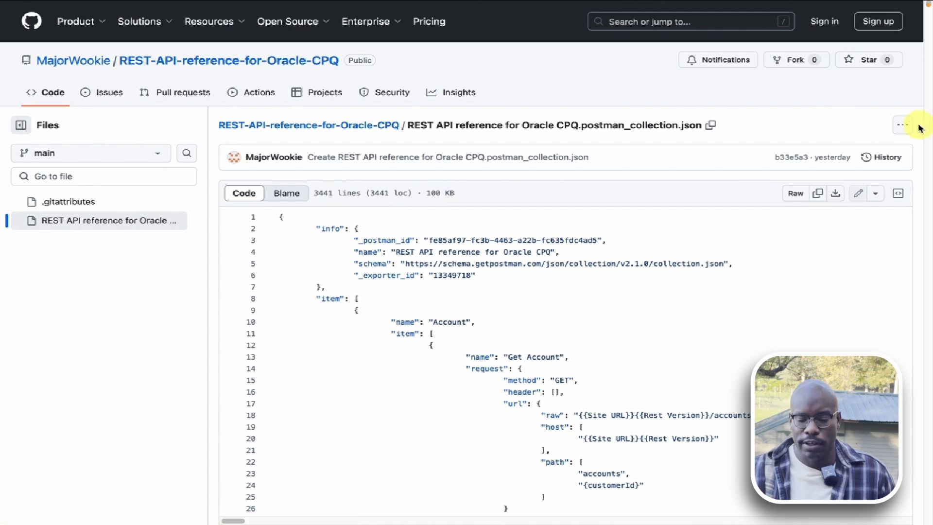
left_click(903, 125)
left_click(788, 168)
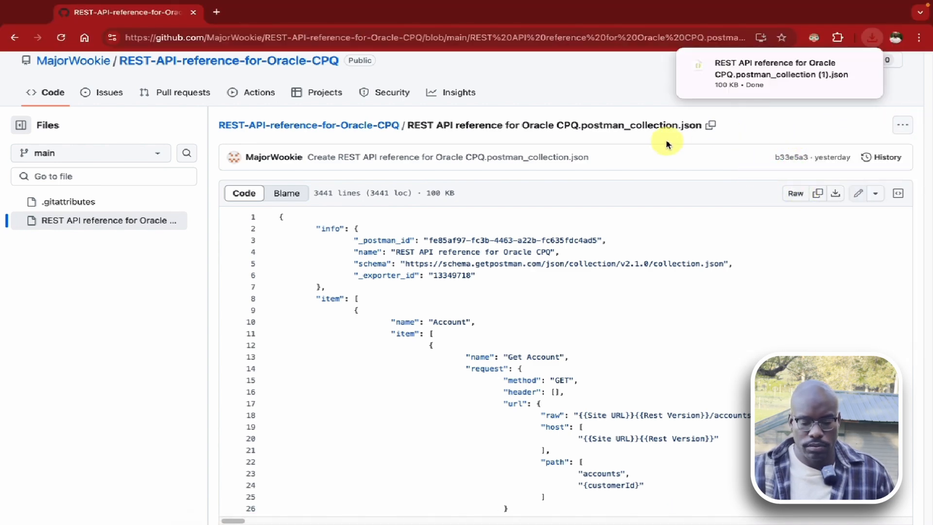
Switch back to Postman and import "REST API reference for Oracle CPQ.postman_collection.json" from the Downloads folder into the workspace.
key("ctrl+Left")
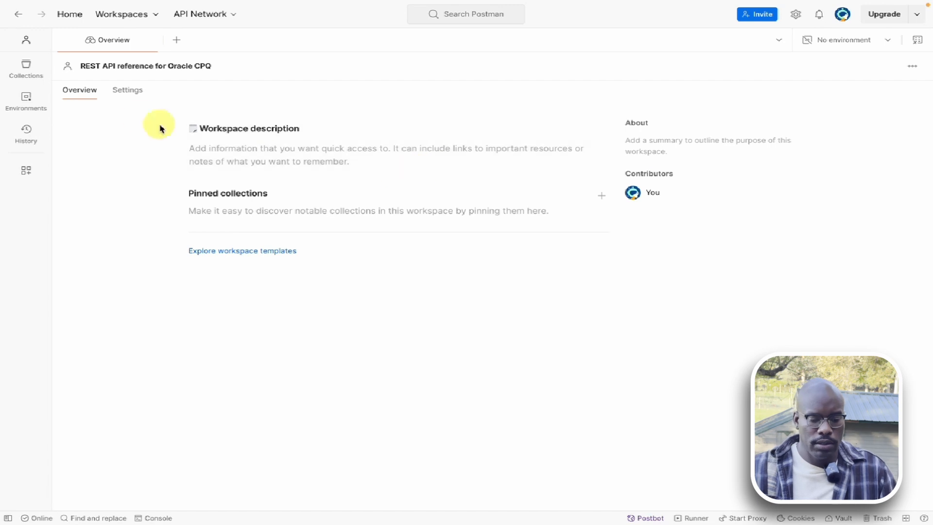
left_click(26, 76)
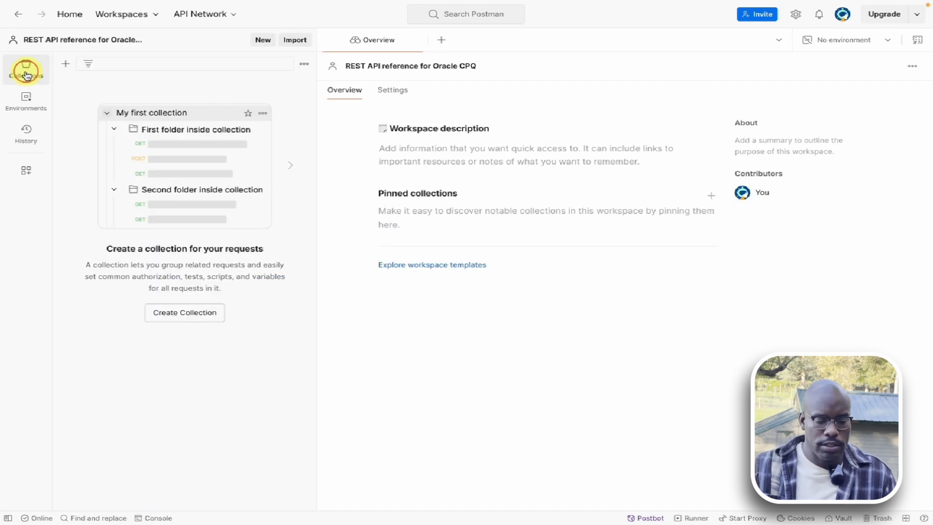
left_click(296, 43)
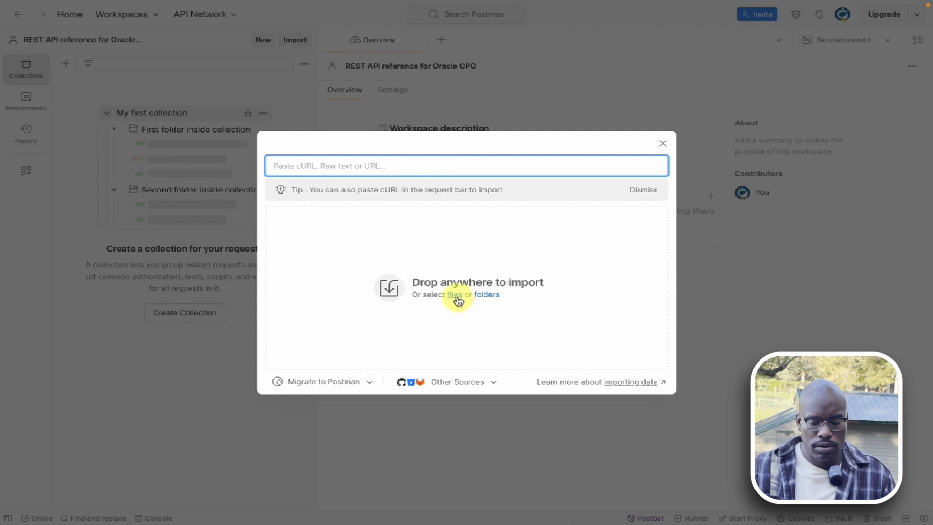
left_click(456, 296)
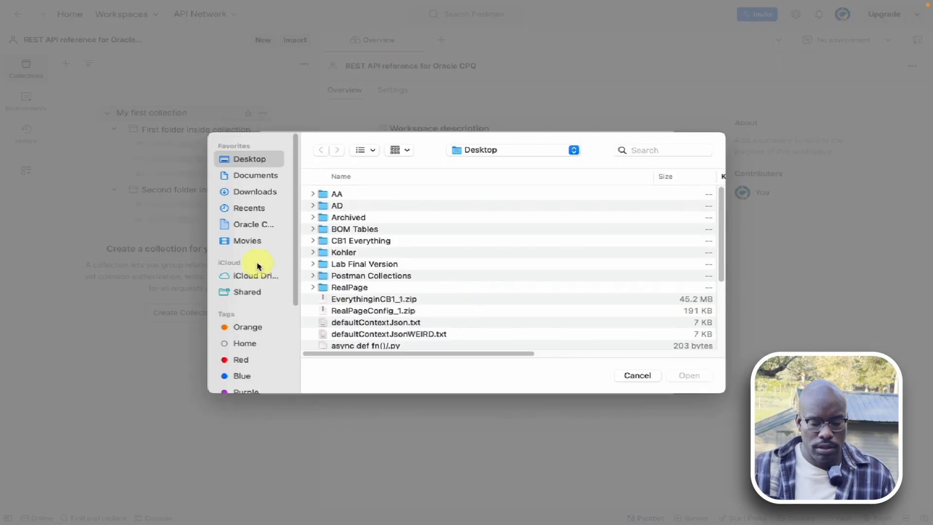
left_click(250, 193)
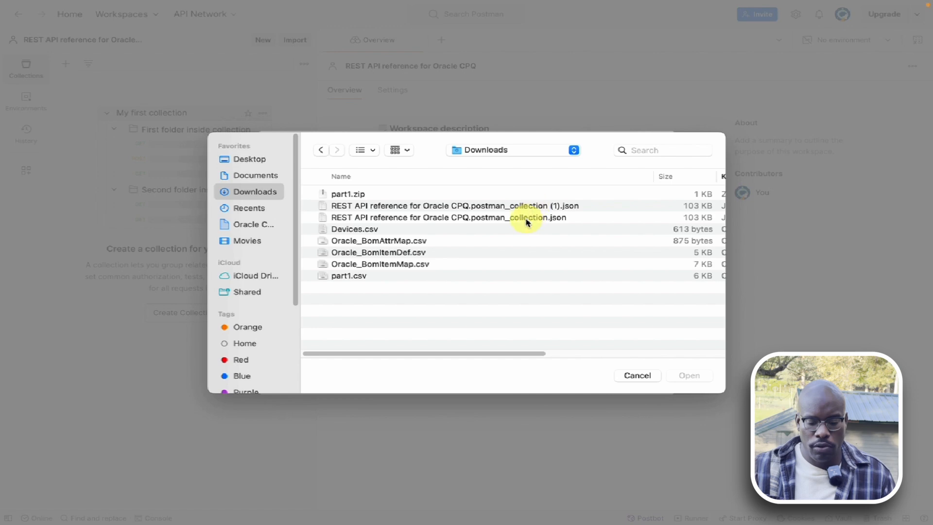
left_click(443, 217)
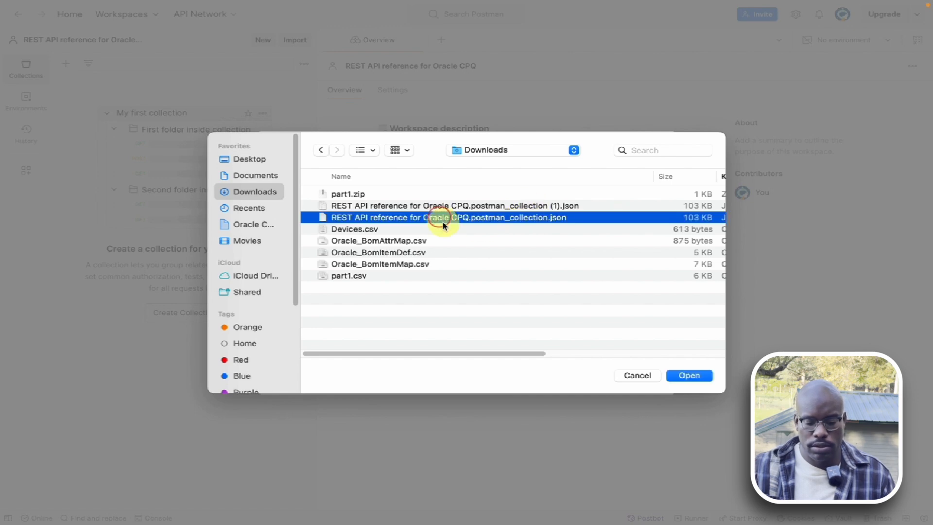
left_click(687, 375)
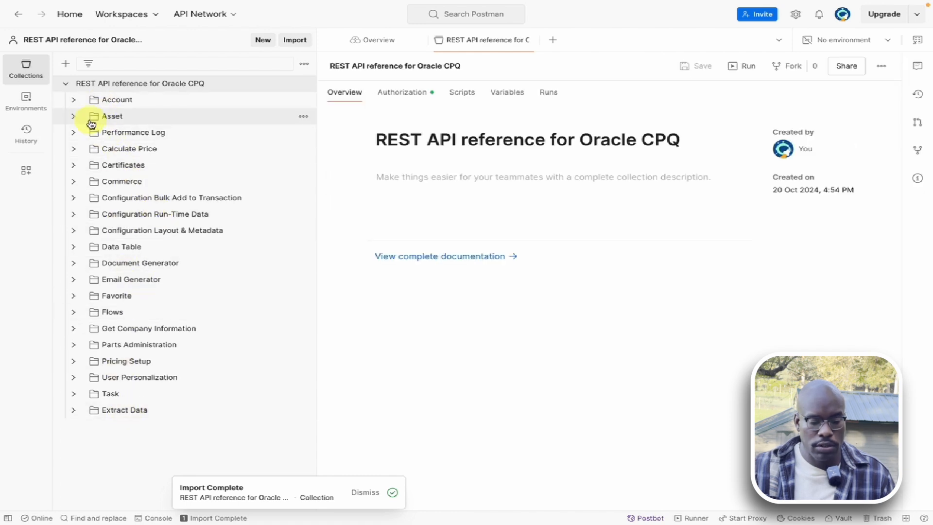
Examine the imported collection's folders, including Oraclecpqo under Commerce, and collapse the collection tree.
left_click(73, 181)
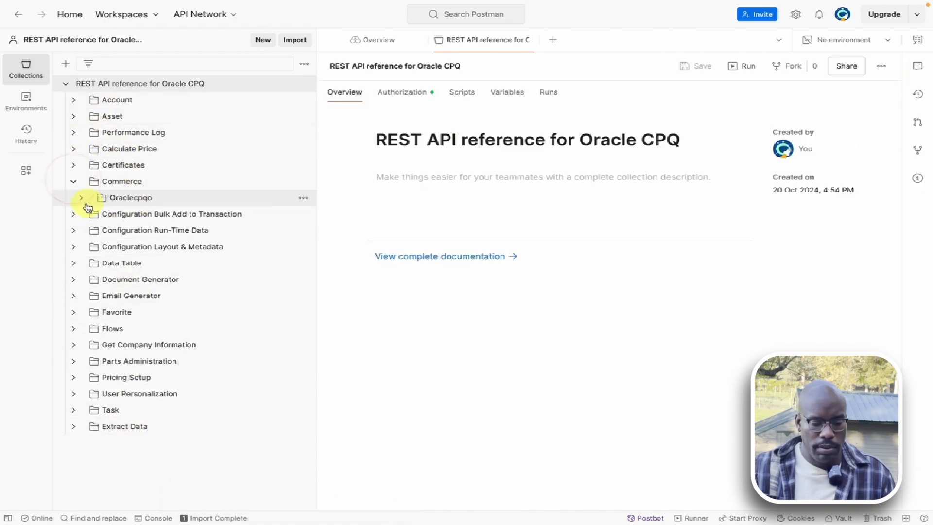
left_click(82, 198)
left_click(82, 198)
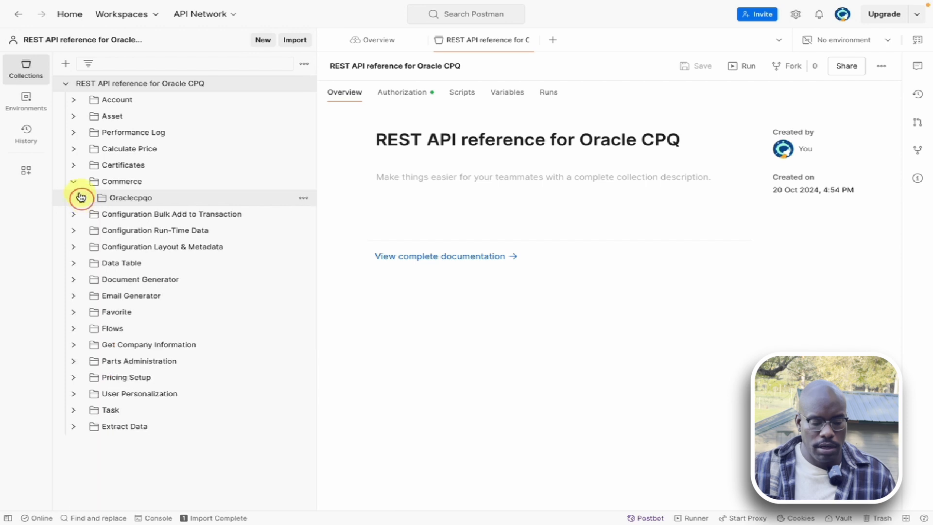
left_click(74, 181)
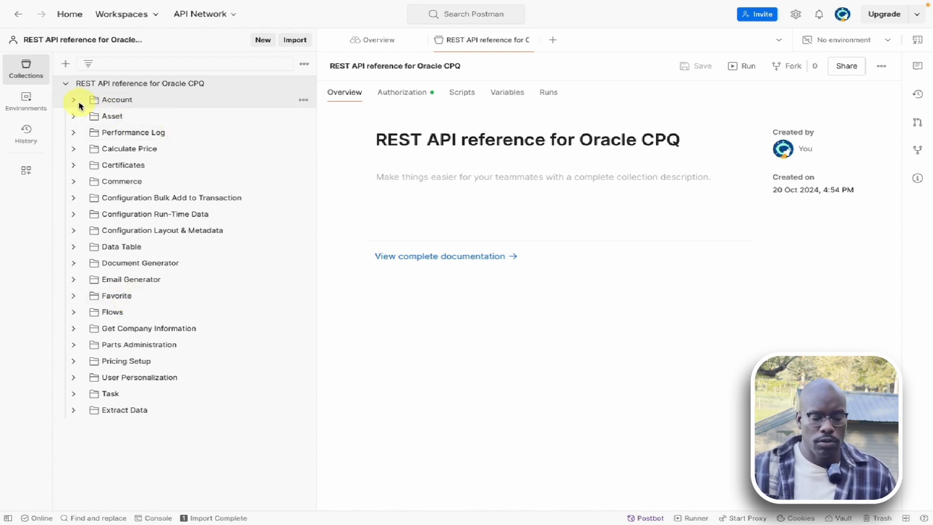
left_click(66, 84)
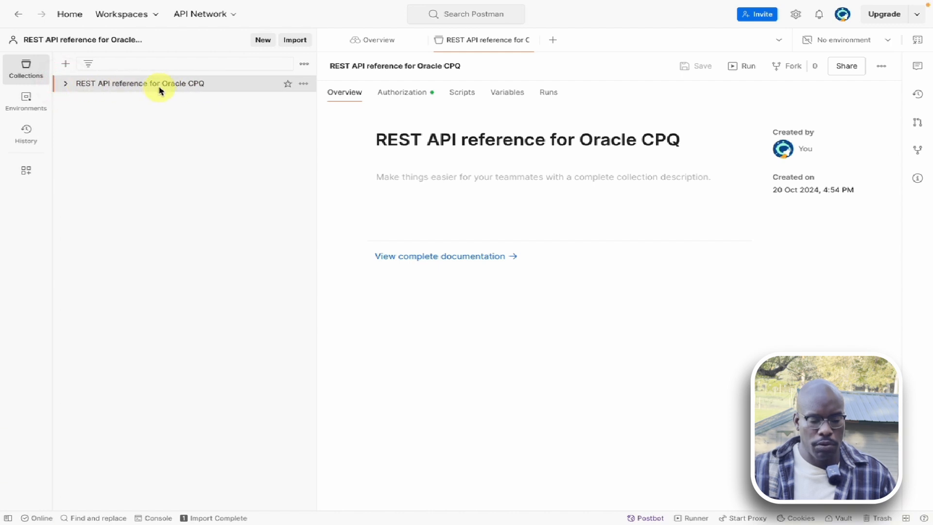
Review the collection's authorization settings and variables, ending on the Basic Auth username and password setup.
left_click(411, 93)
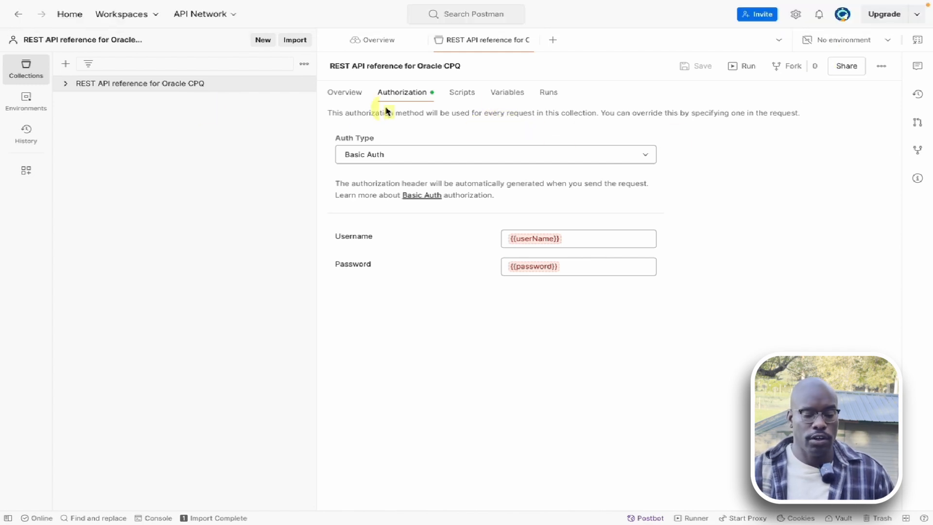
left_click(501, 93)
left_click(414, 95)
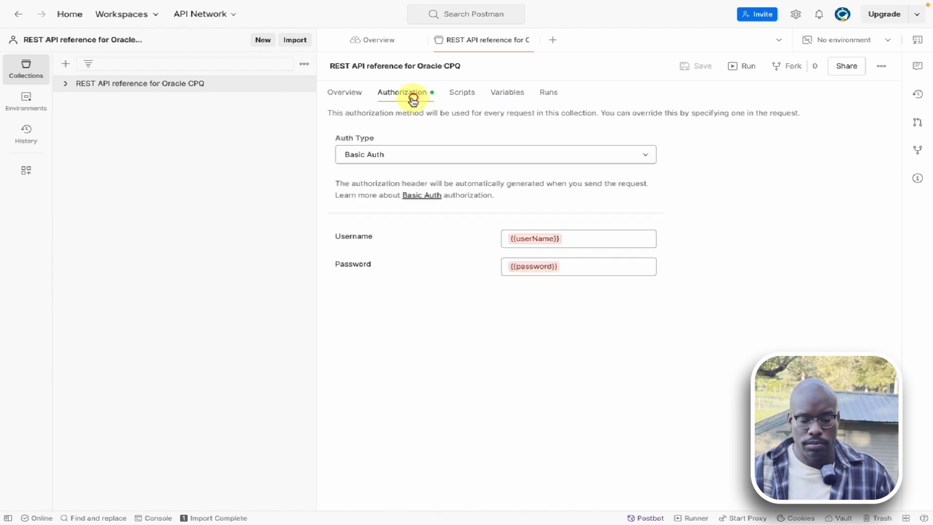
Activate the "REST API reference for Oracle CPQ" environment and review the variables it supplies, including the authorization username.
left_click(886, 42)
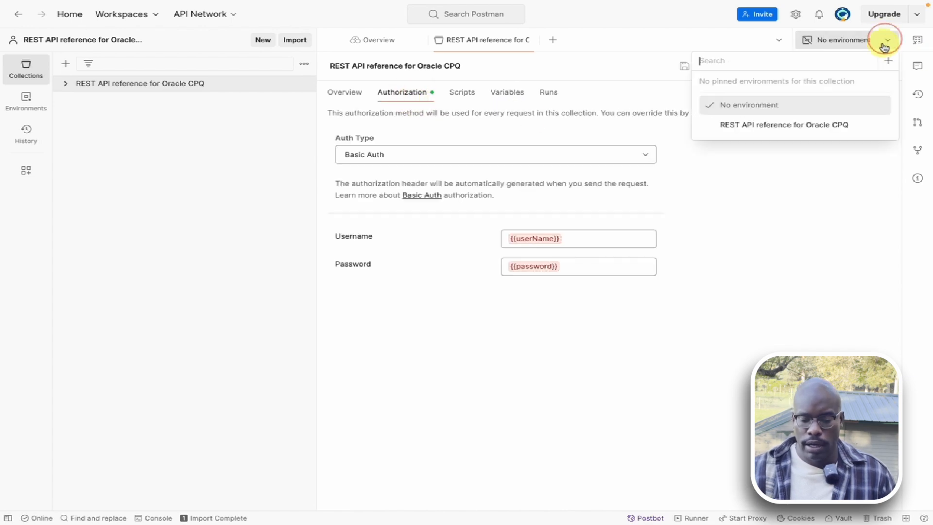
left_click(778, 126)
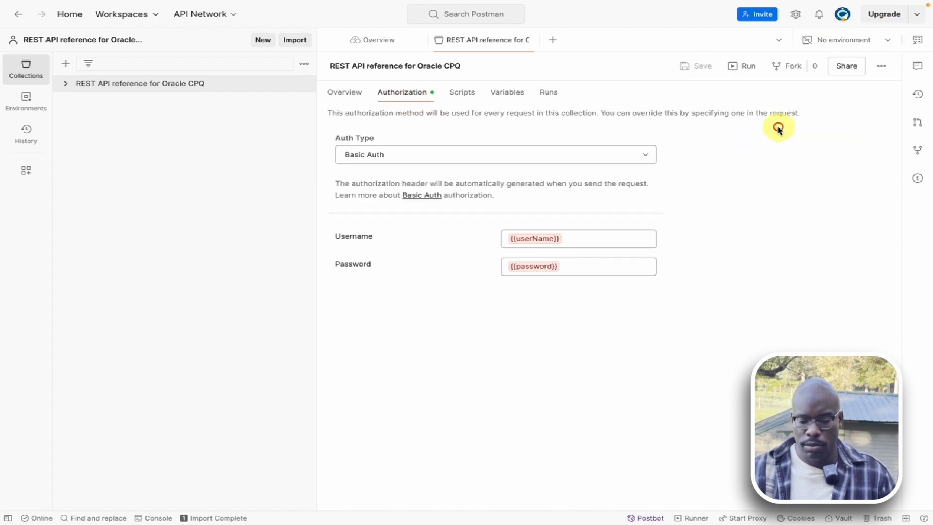
left_click(917, 41)
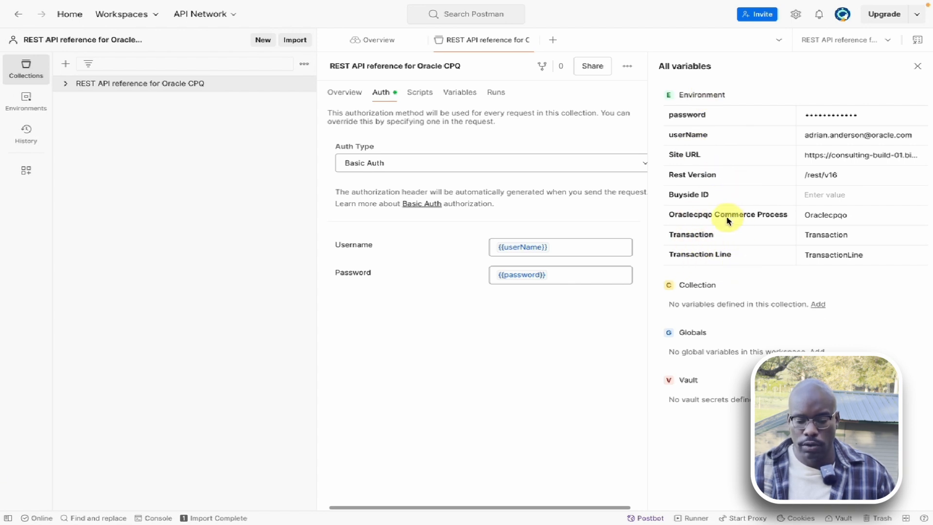
left_click(918, 66)
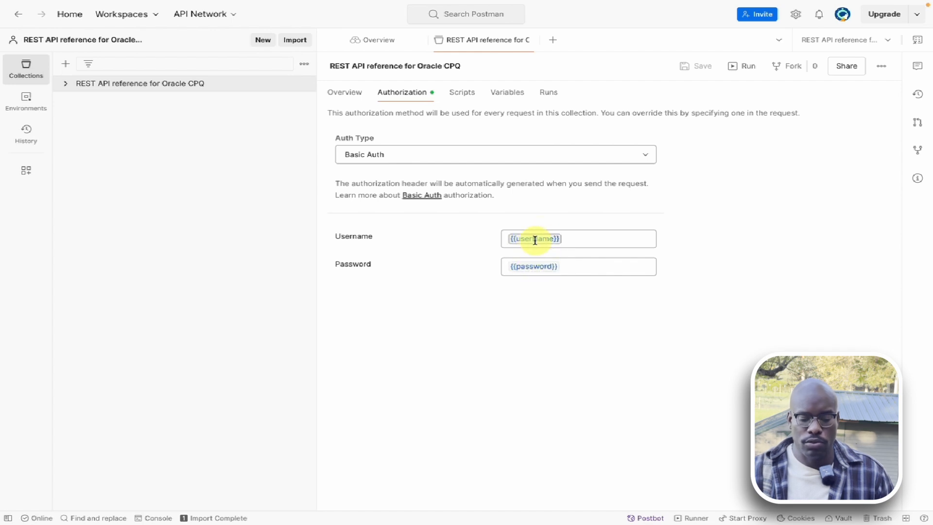
mouse_move(532, 237)
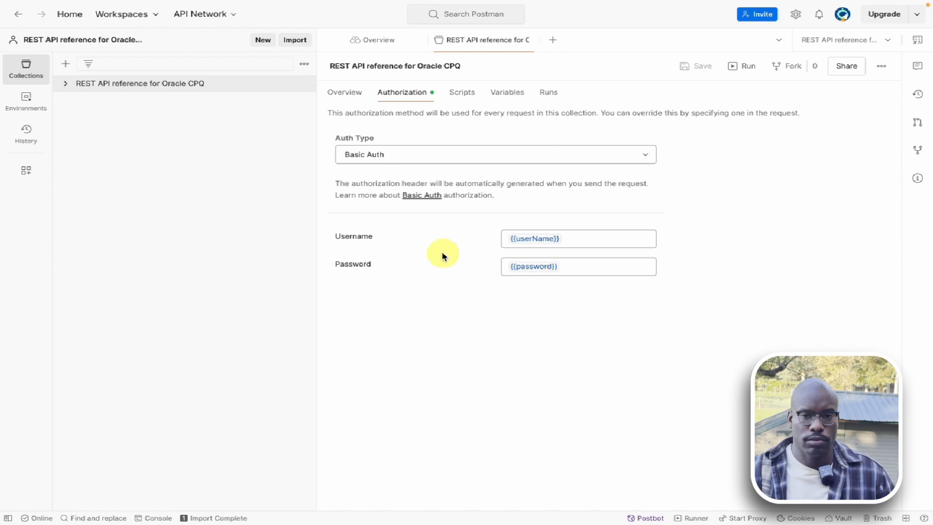
Open the Get All Transactions request from the Oraclecpqo folder under Commerce in the imported collection.
left_click(67, 85)
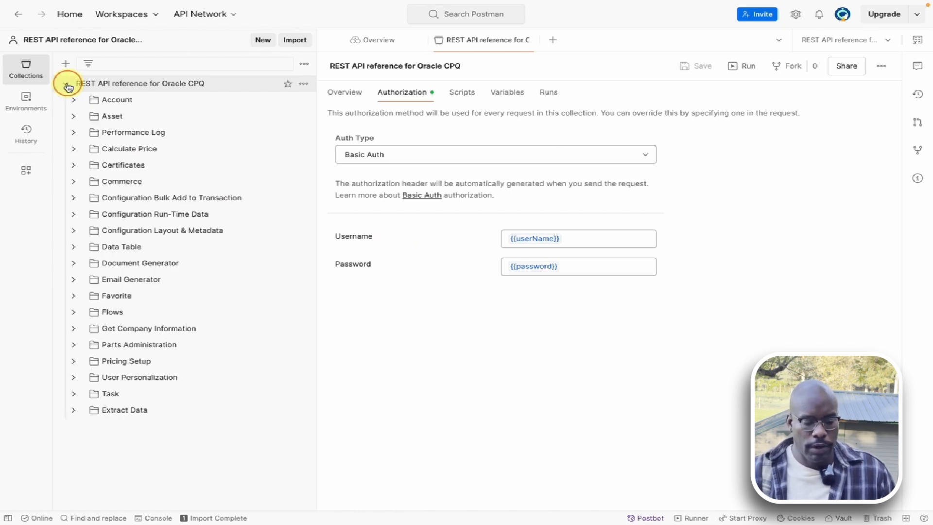
left_click(74, 183)
left_click(82, 197)
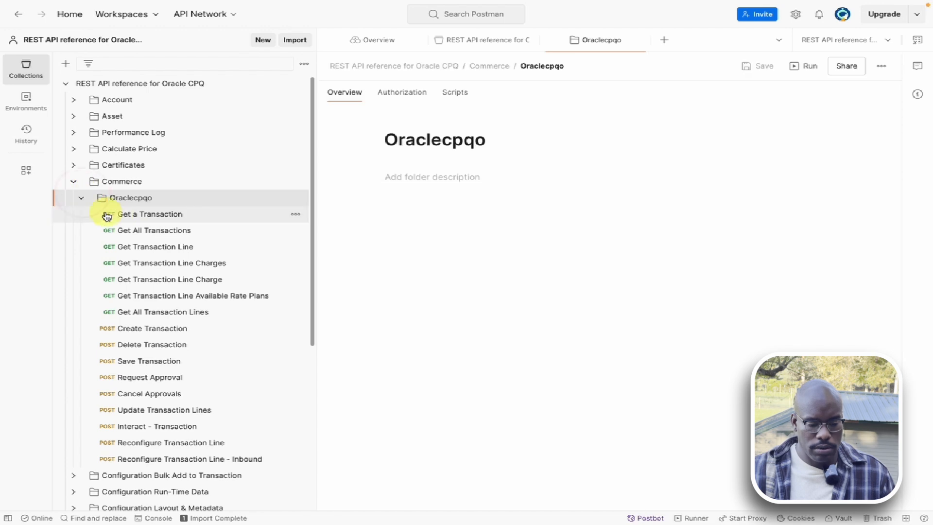
left_click(152, 231)
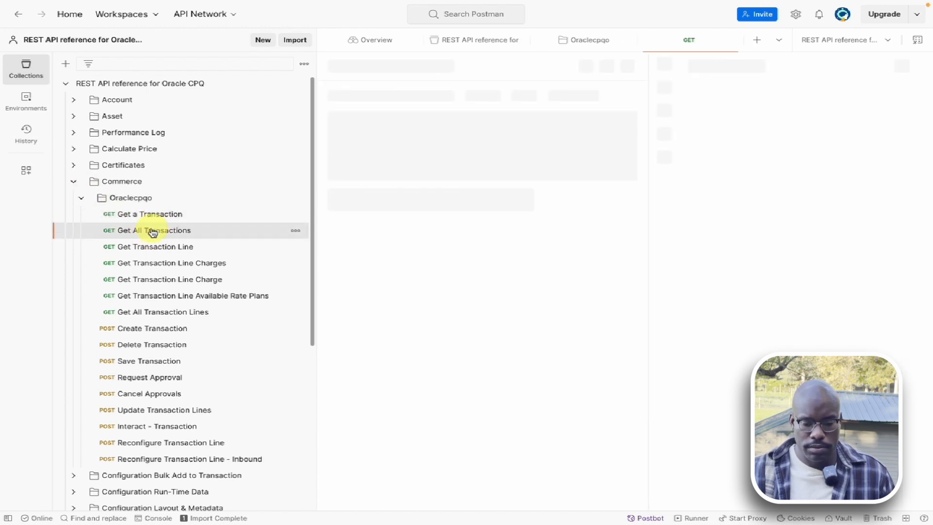
Examine the variables in the Get All Transactions request URL and the request's authorization settings.
mouse_move(418, 97)
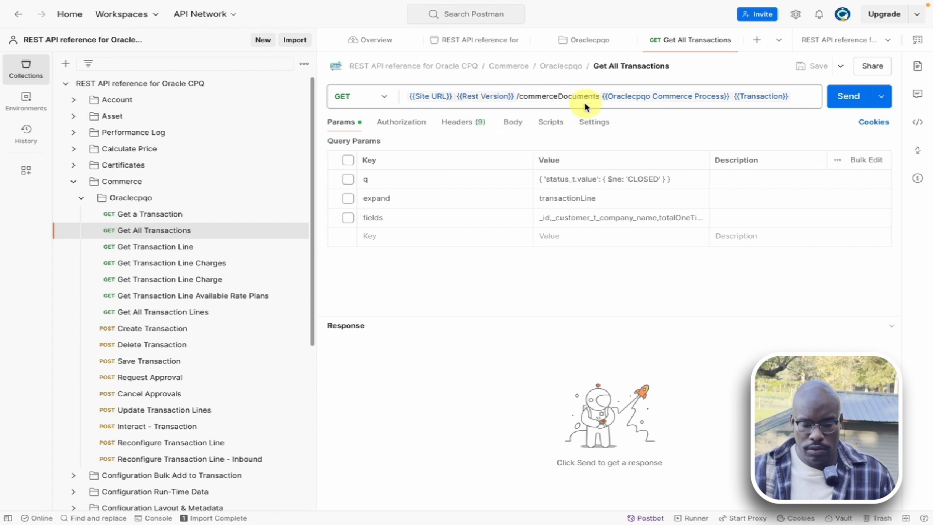
mouse_move(625, 96)
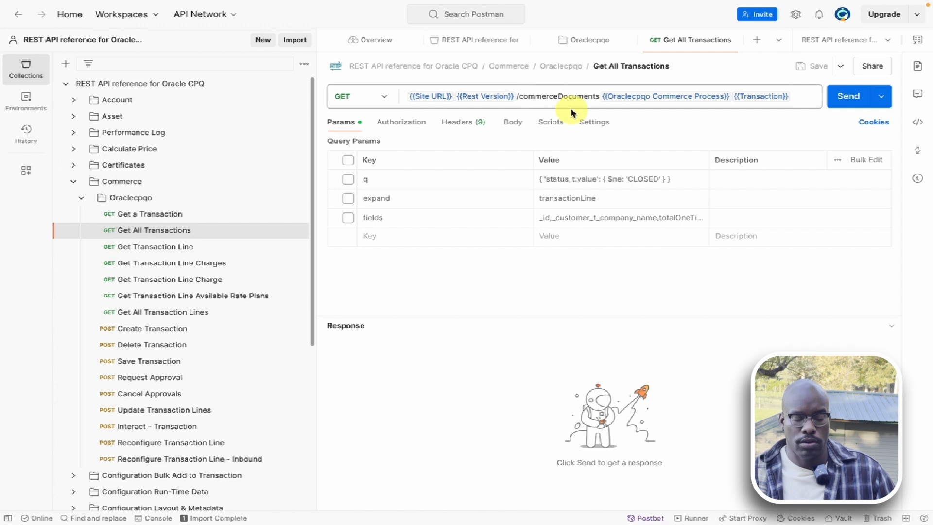
left_click(410, 126)
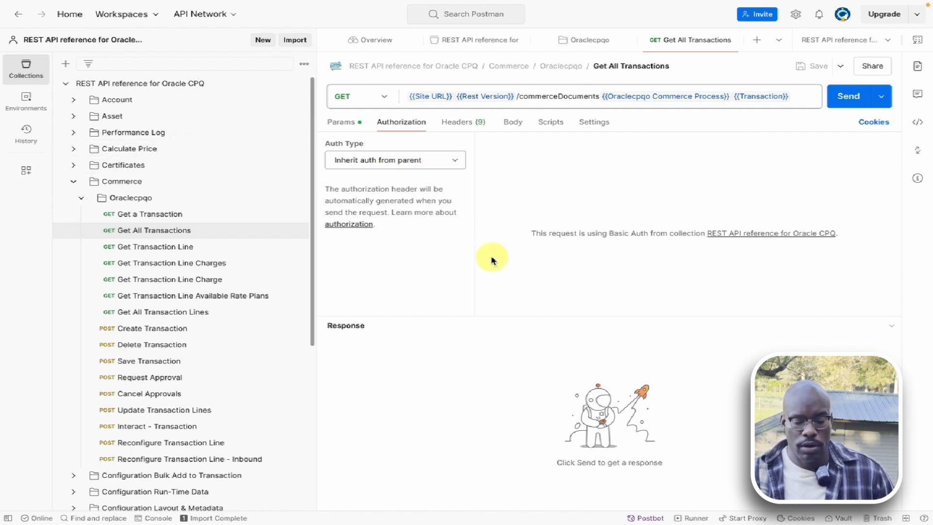
Review the Get All Transactions query parameters and the request folders under Flows, including Bulk Asset Upload Flow and Asset File Operations.
left_click(343, 122)
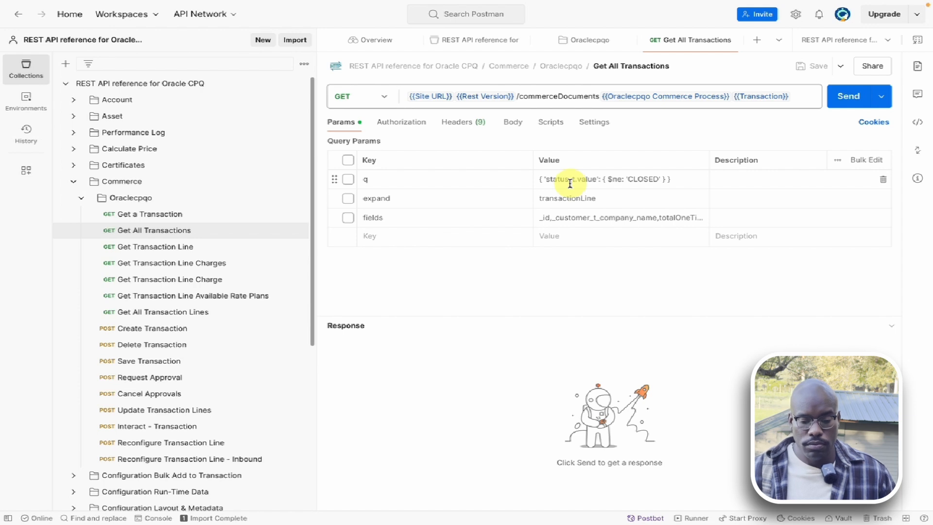
left_click(75, 184)
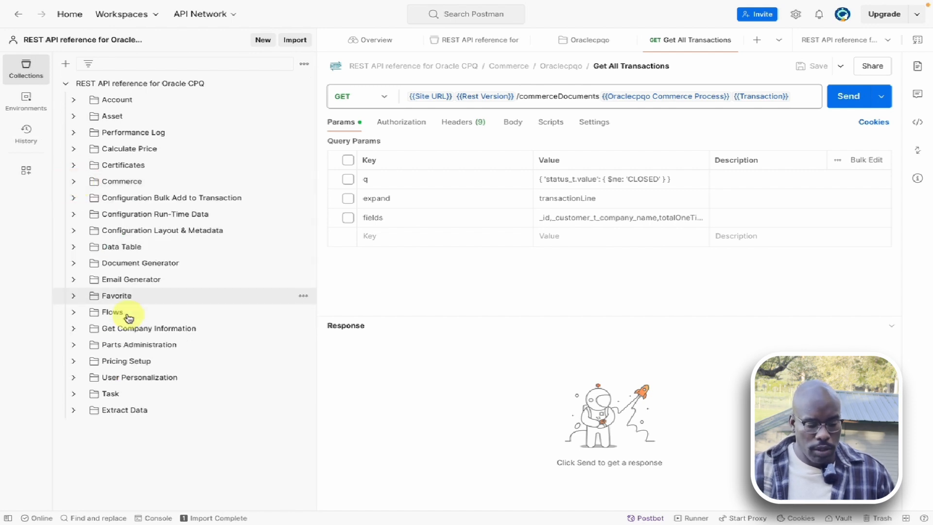
left_click(74, 312)
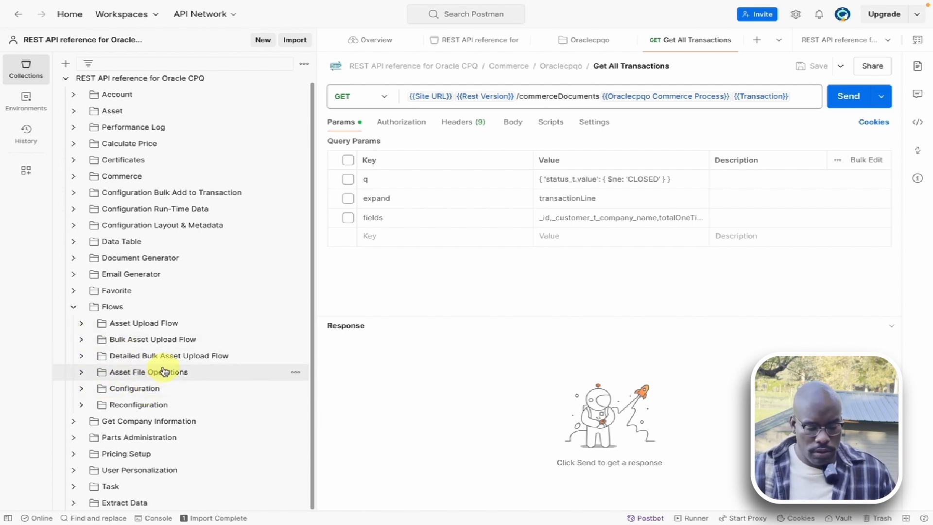
left_click(82, 341)
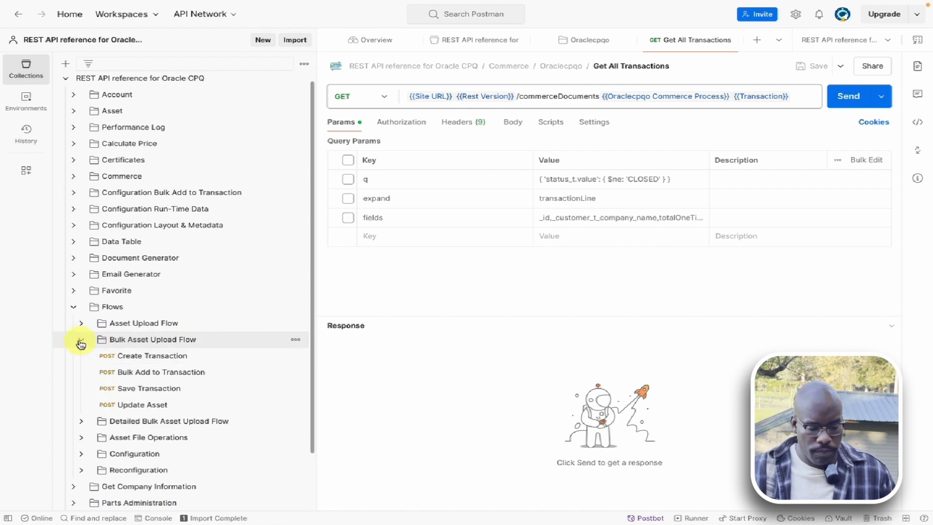
left_click(81, 341)
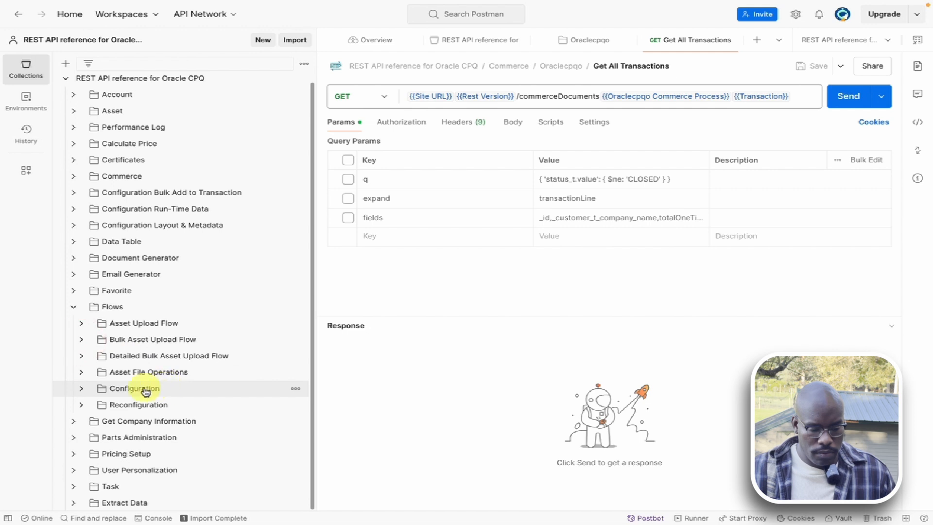
left_click(81, 372)
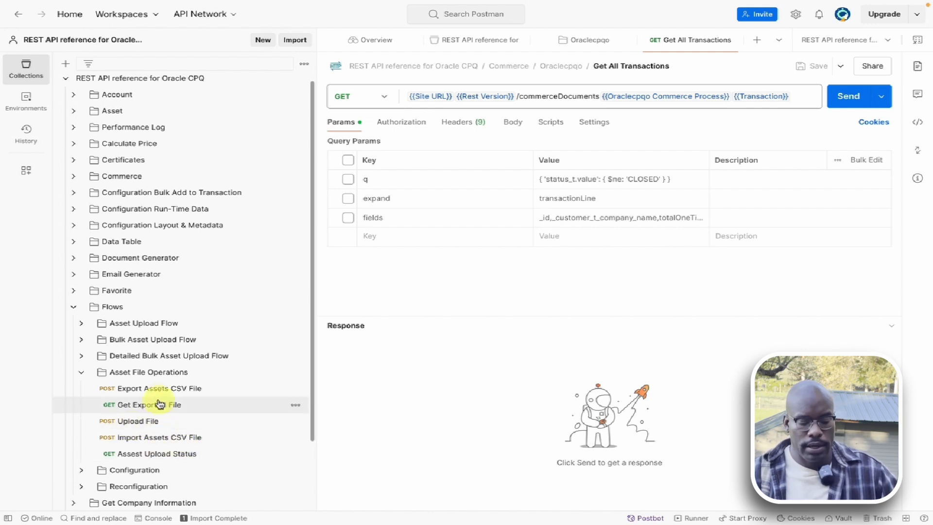
Close all open request tabs, and open the Export Assets CSV File and Get Exported File requests from Asset File Operations.
right_click(375, 40)
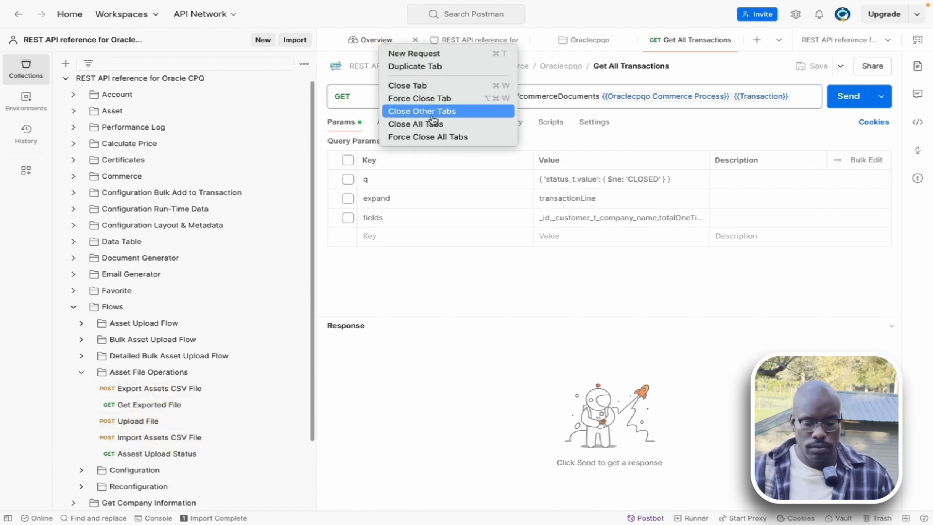
key("Escape")
left_click(146, 388)
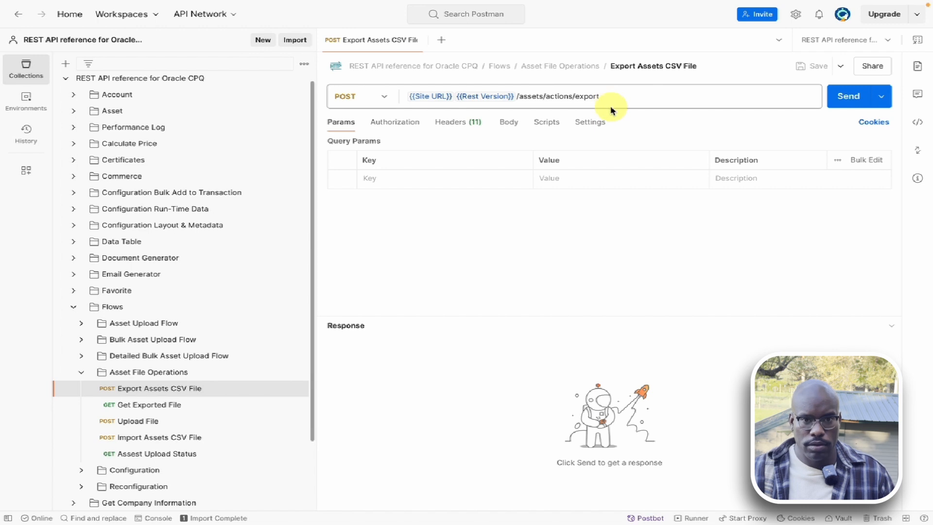
left_click(134, 406)
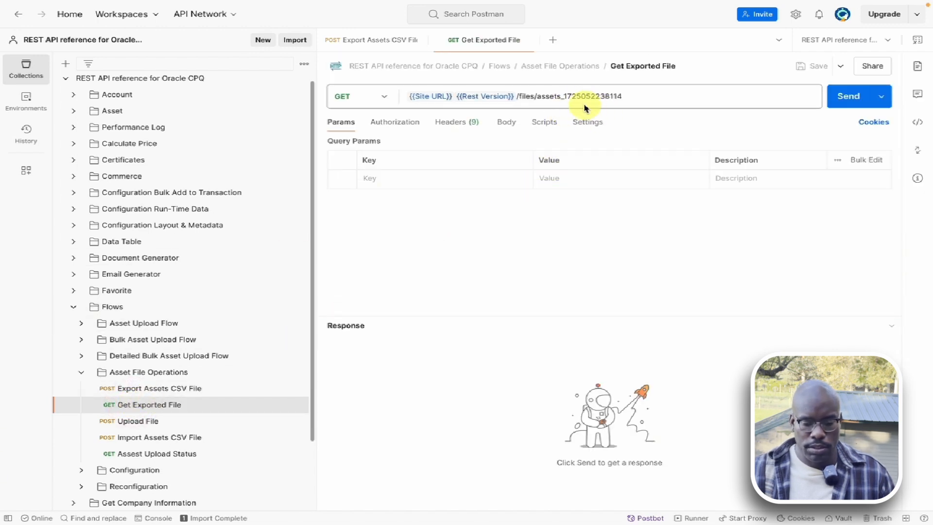
double_click(549, 95)
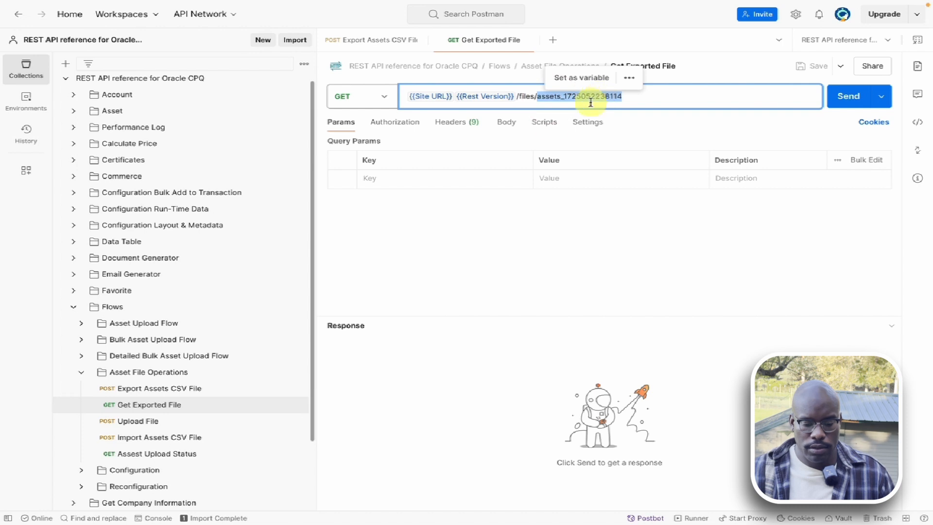
Send the Export Assets CSV File request and copy the assets file name from the end of the returned URL.
left_click(130, 389)
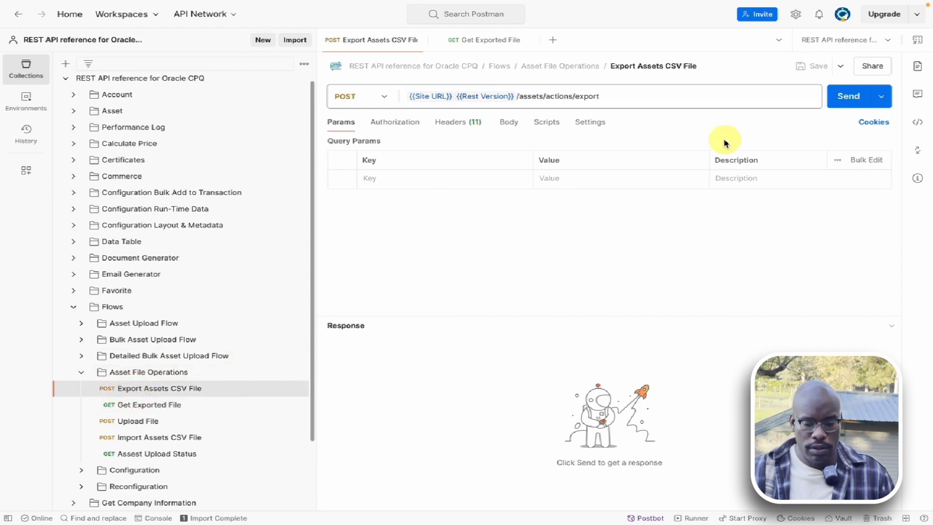
left_click(850, 100)
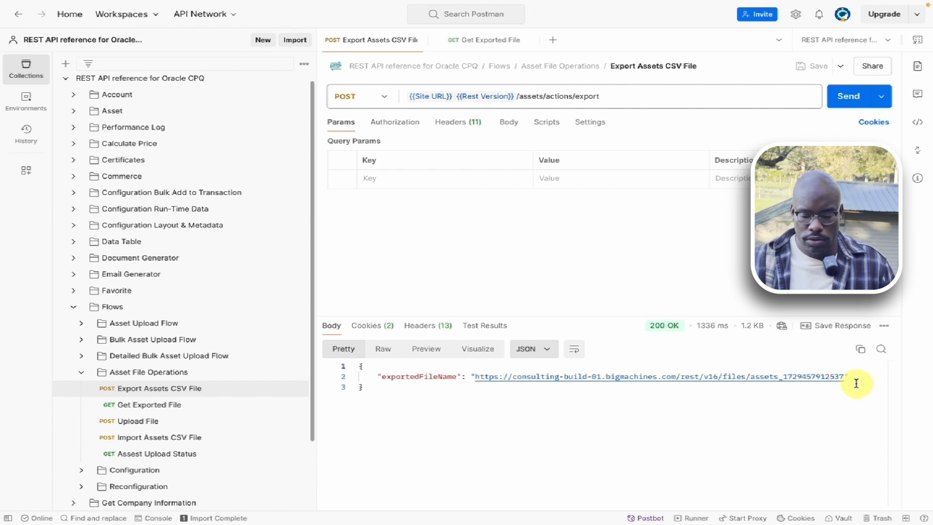
left_click_drag(857, 382, 751, 379)
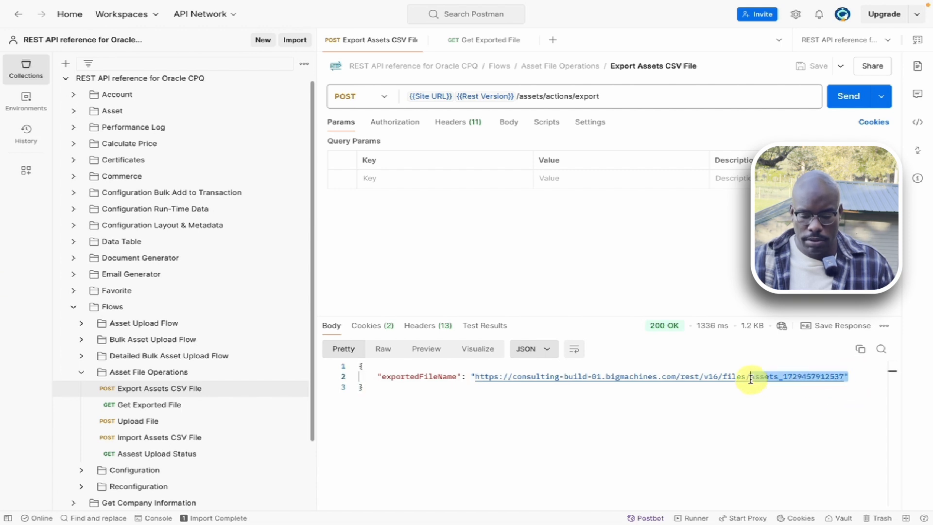
key("super+c")
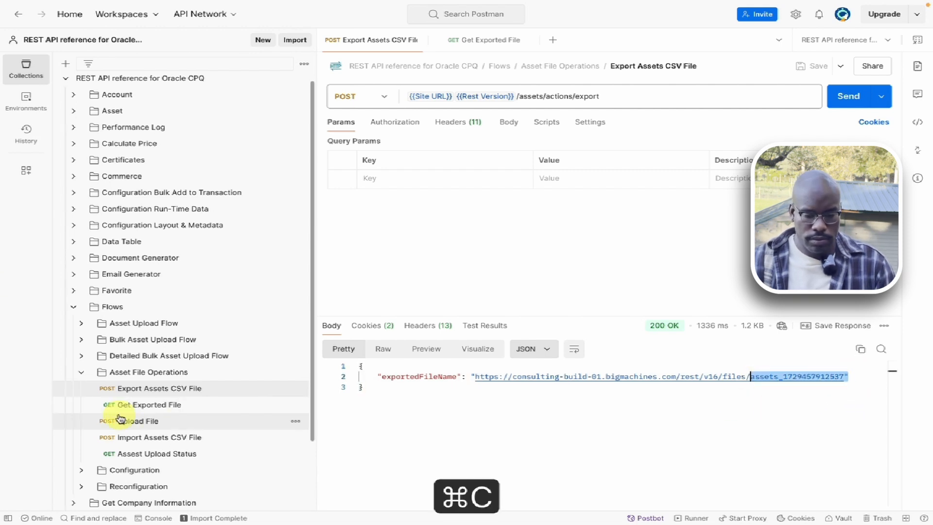
left_click(469, 45)
left_click_drag(537, 96, 572, 98)
key("super+v")
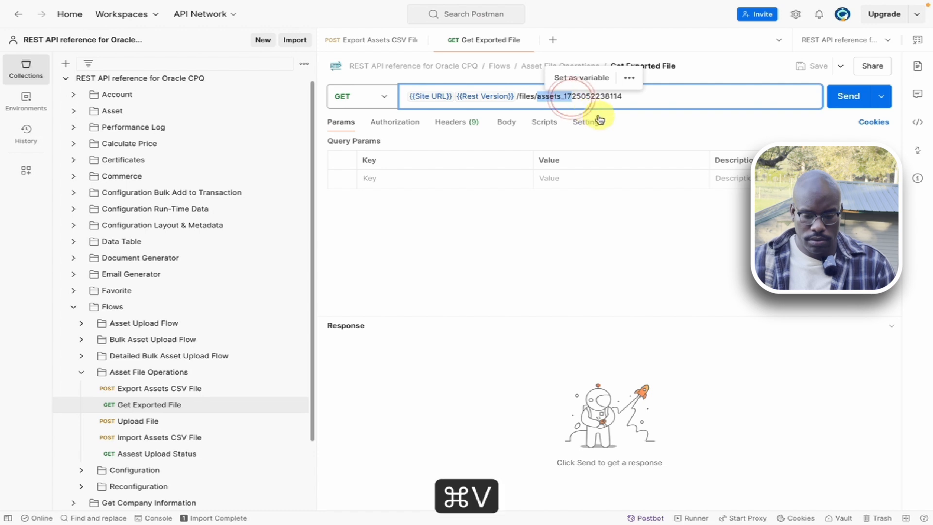
double_click(590, 97)
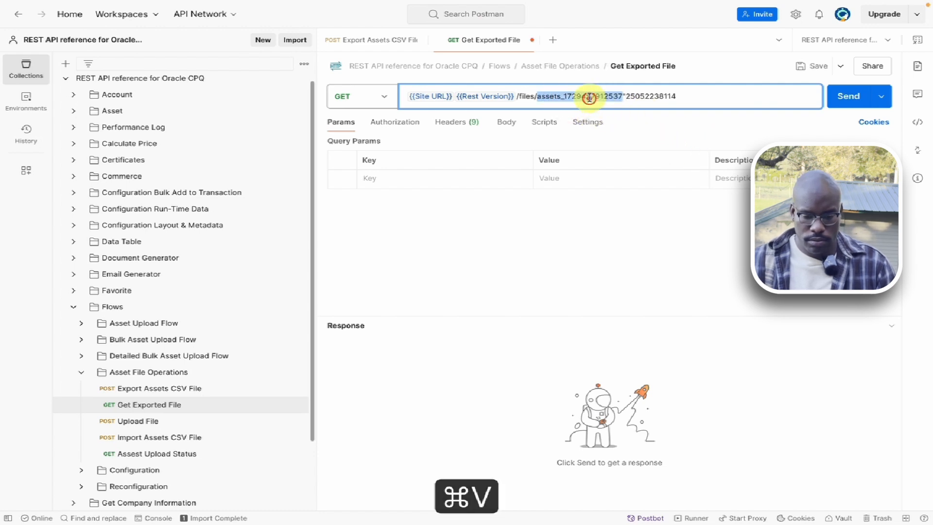
left_click_drag(590, 98, 661, 96)
key("super+v")
key("BackSpace")
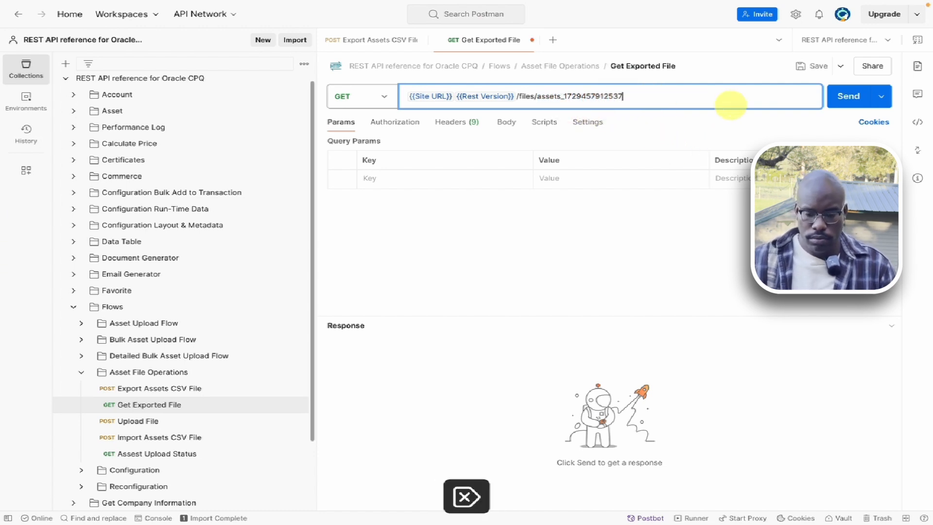
left_click(845, 98)
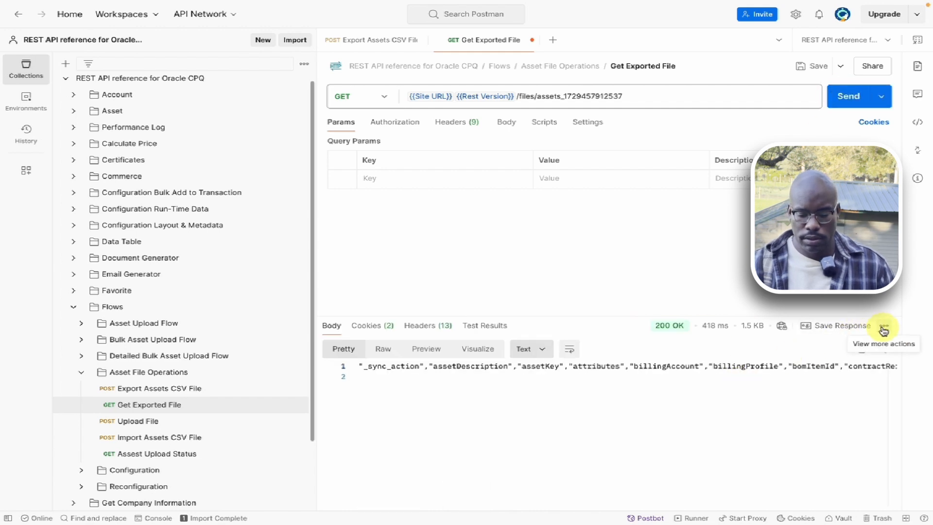
Save the Get Exported File response to the Downloads folder as response.csv.
left_click(885, 330)
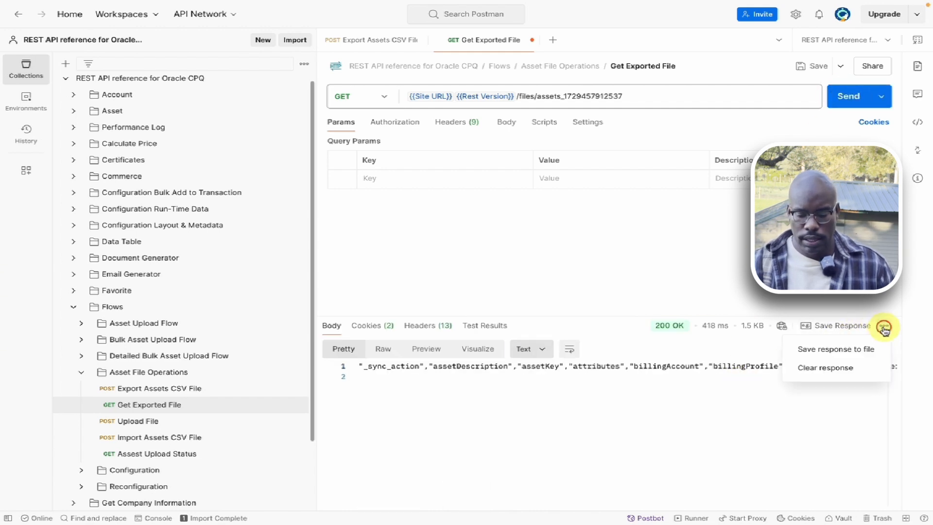
left_click(839, 356)
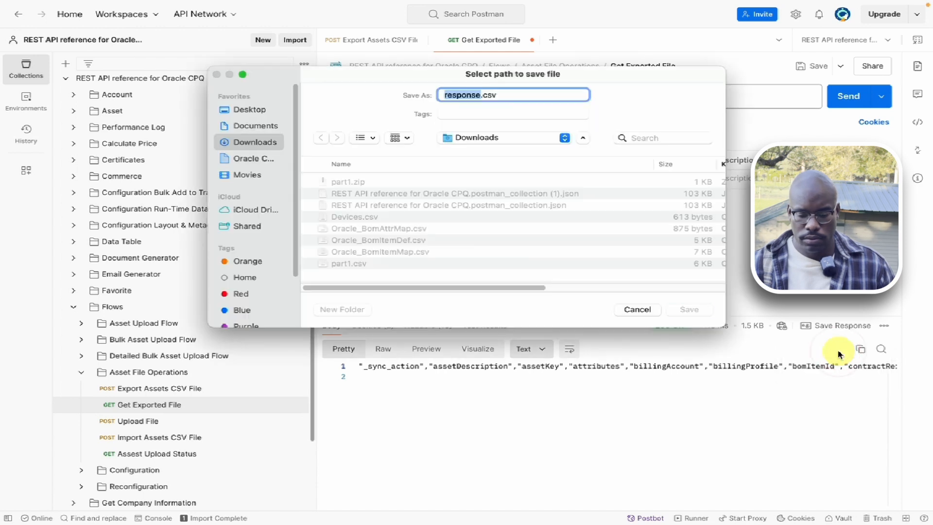
left_click(694, 309)
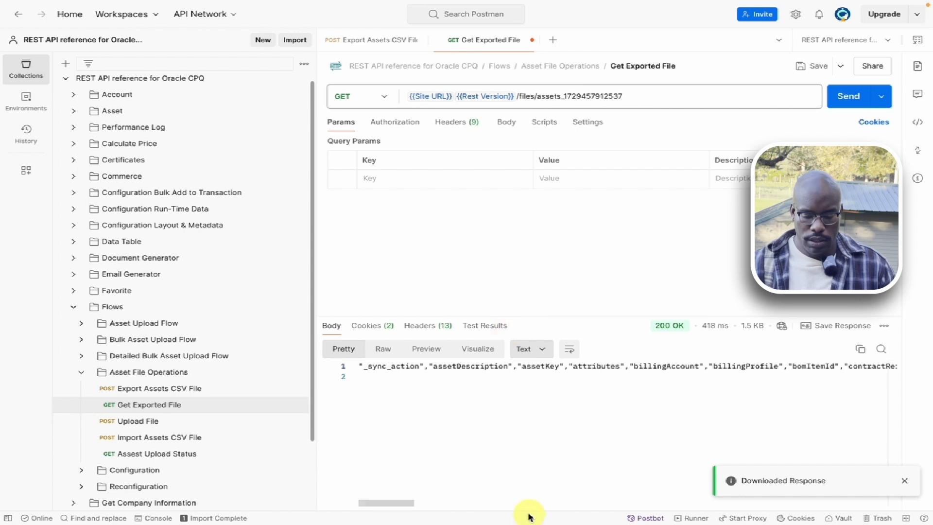
Open the downloaded response.csv and switch to it in Excel.
mouse_move(535, 514)
left_click(665, 501)
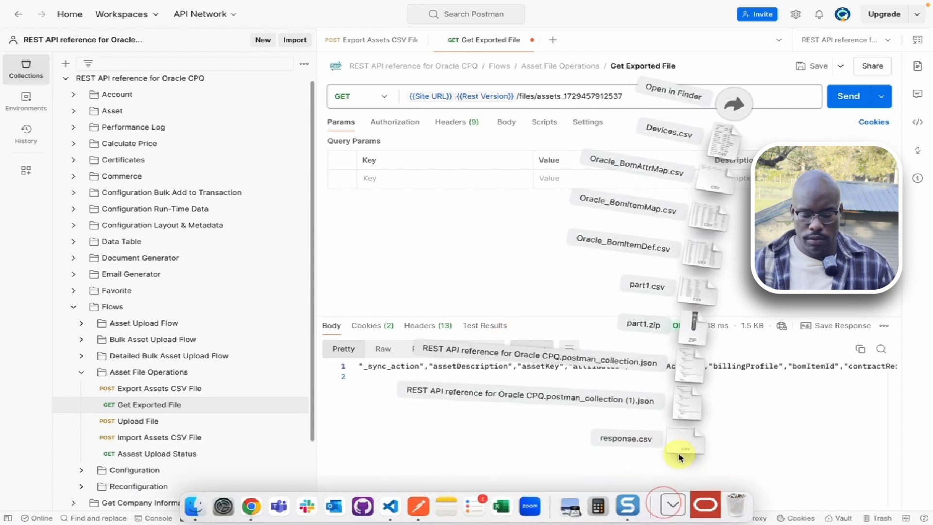
left_click(681, 441)
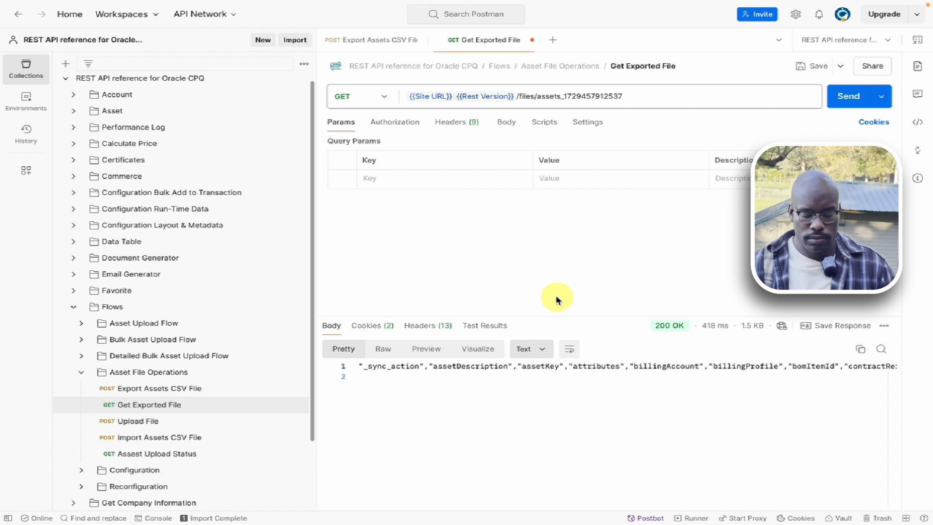
key("ctrl+Right")
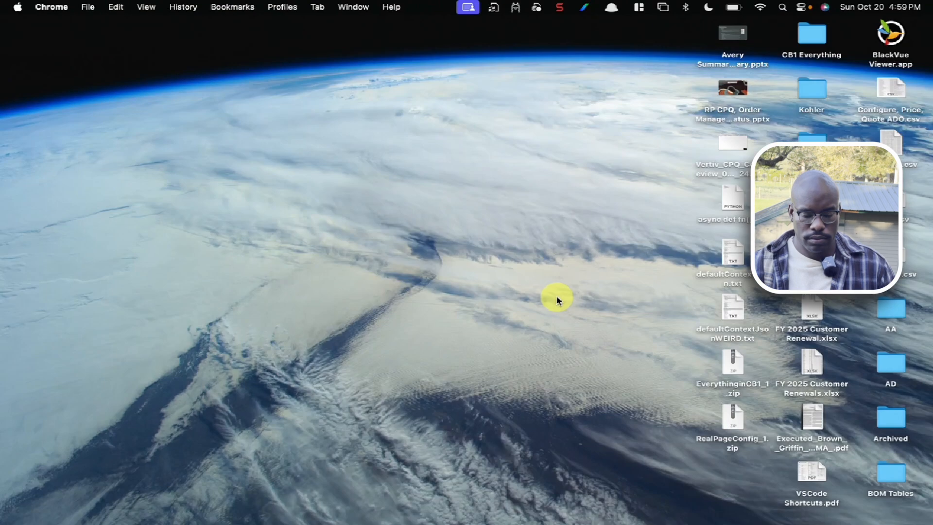
mouse_move(534, 522)
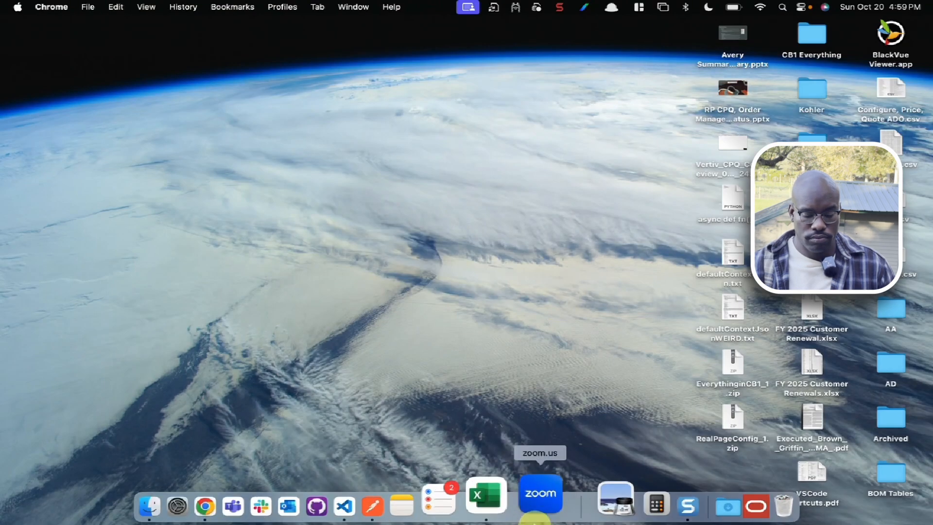
left_click(486, 498)
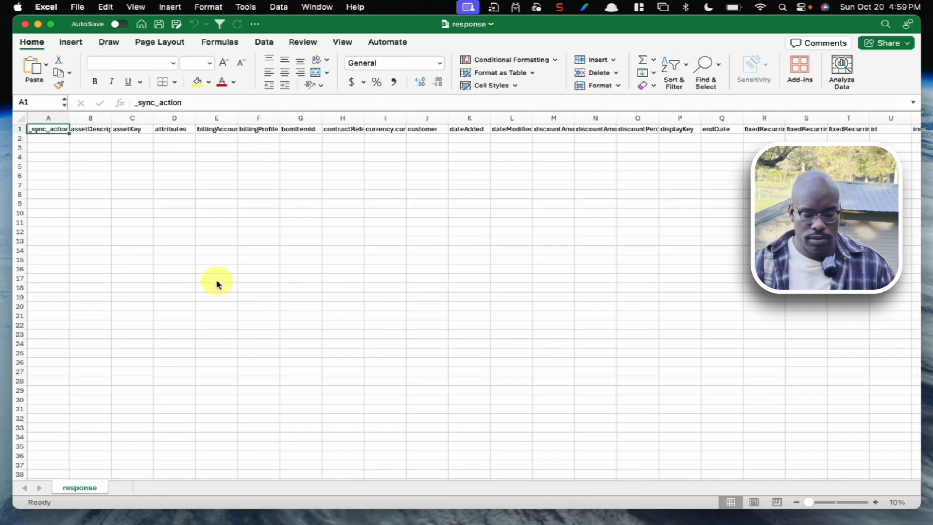
Review the column headers across response.csv, close the workbook and return to Postman.
scroll(217, 283, "right", 2)
scroll(217, 283, "left", 2)
scroll(246, 298, "right", 2)
scroll(250, 298, "left", 2)
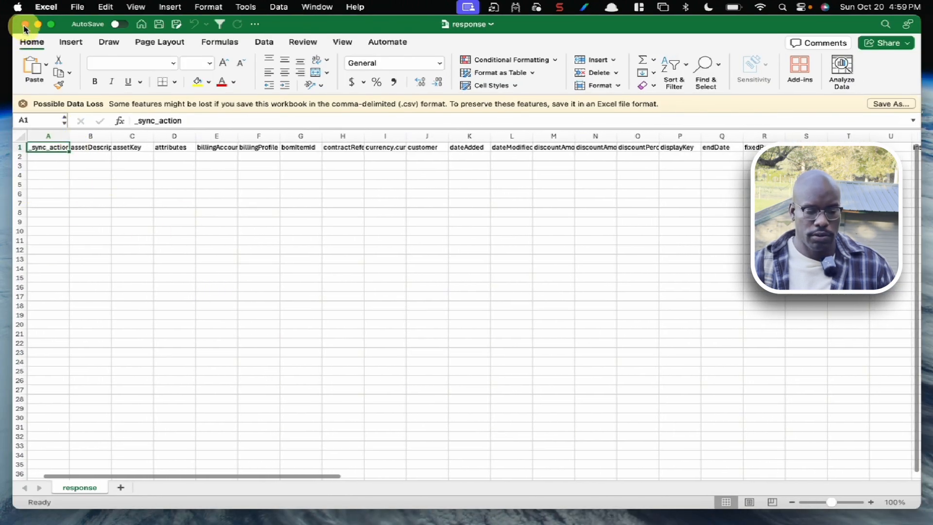
left_click(27, 24)
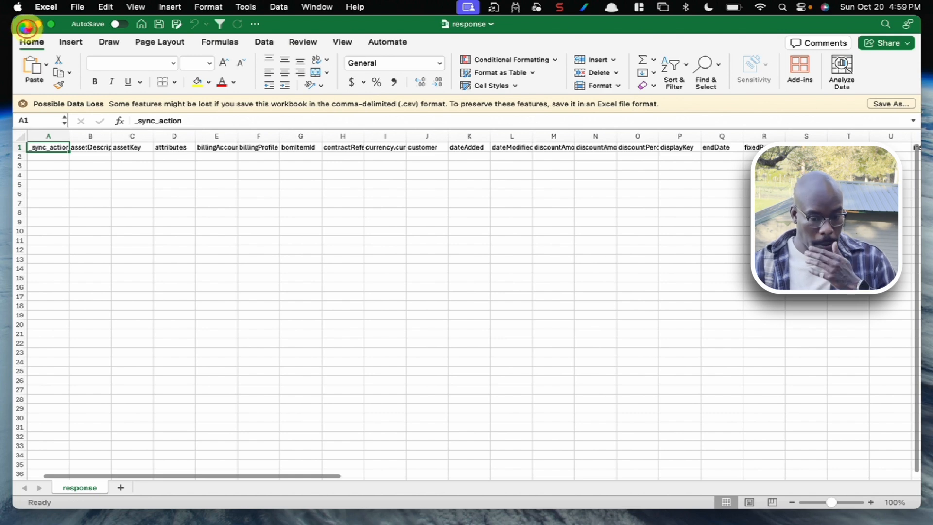
key("ctrl+Right")
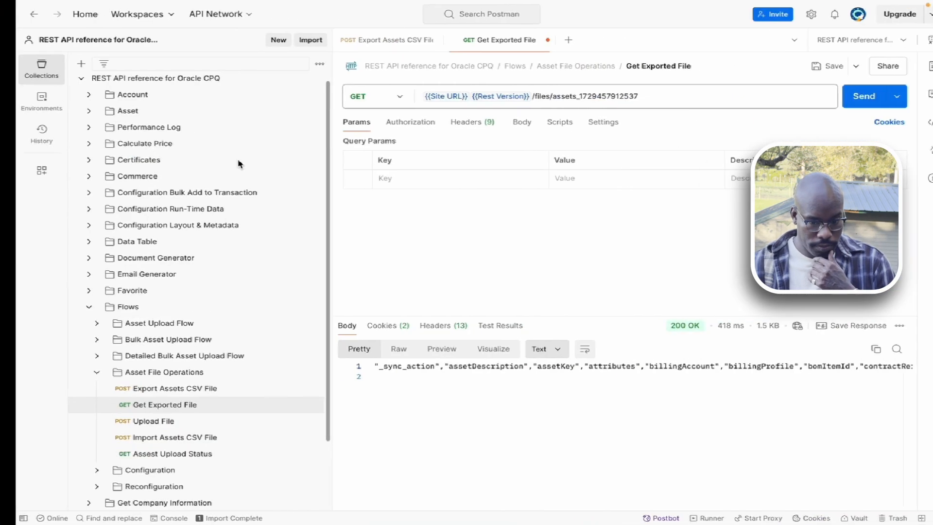
In the Upload File request, replace the binary body file with response.csv from the Downloads folder and send the request.
left_click(137, 421)
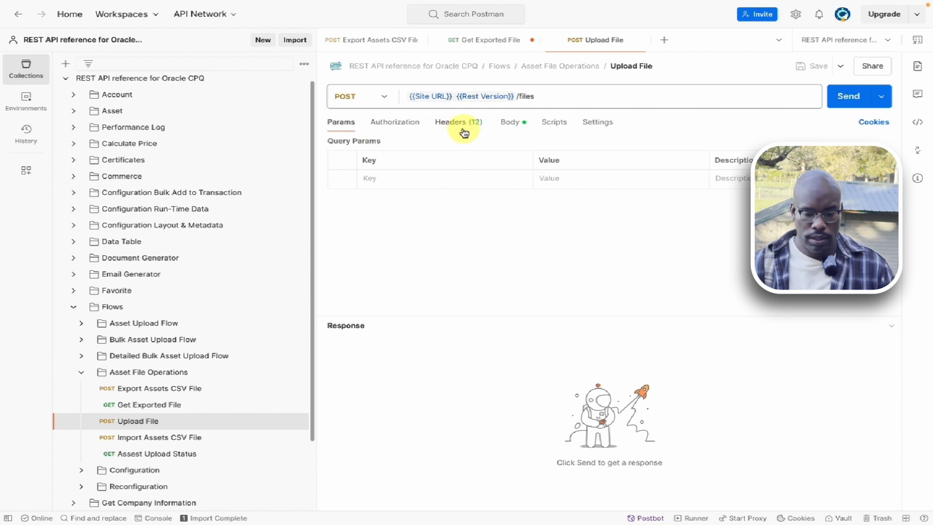
left_click(510, 123)
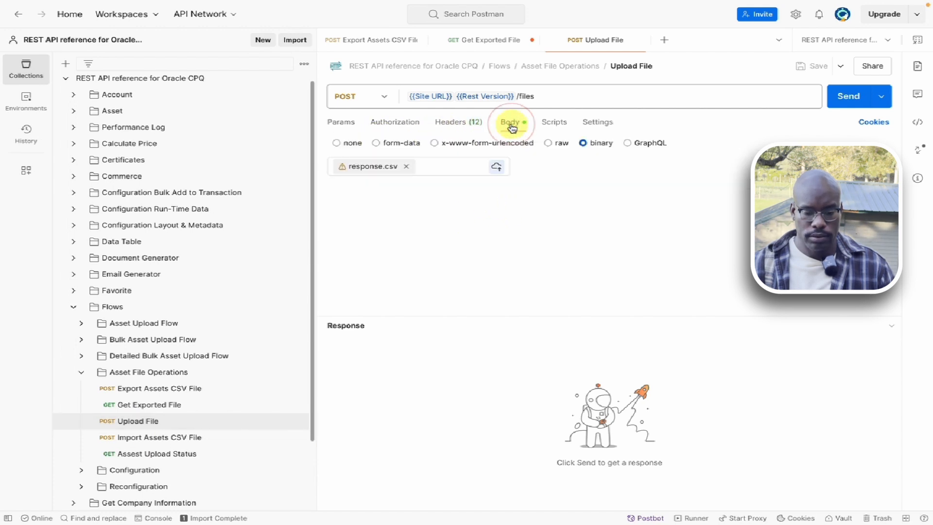
left_click(407, 167)
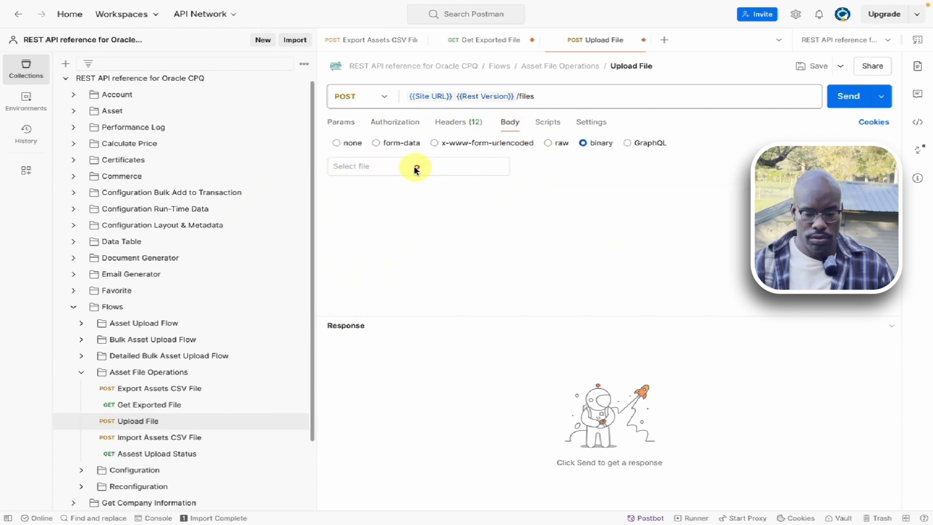
left_click(389, 167)
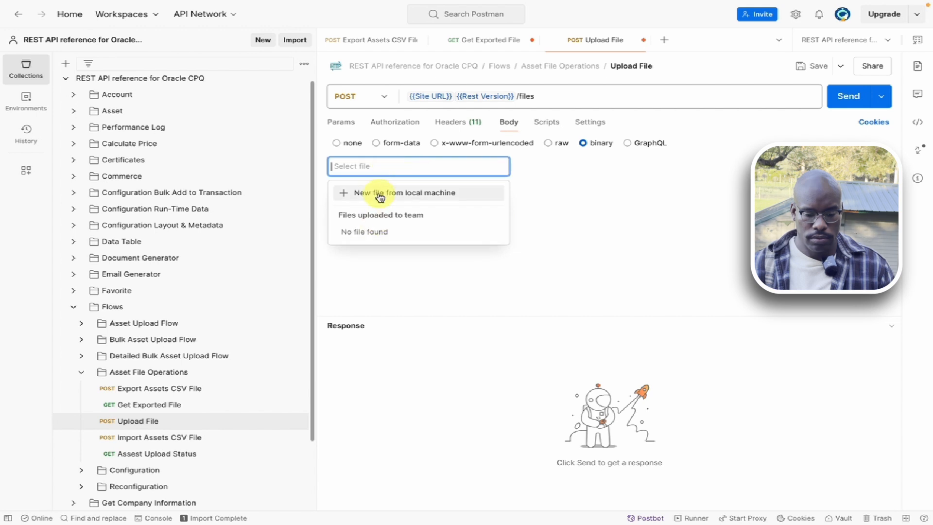
left_click(379, 195)
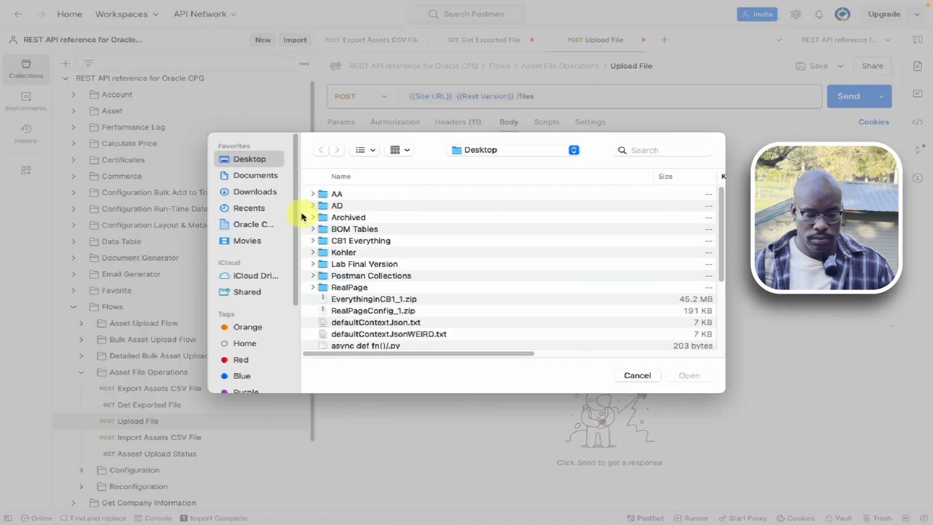
left_click(243, 195)
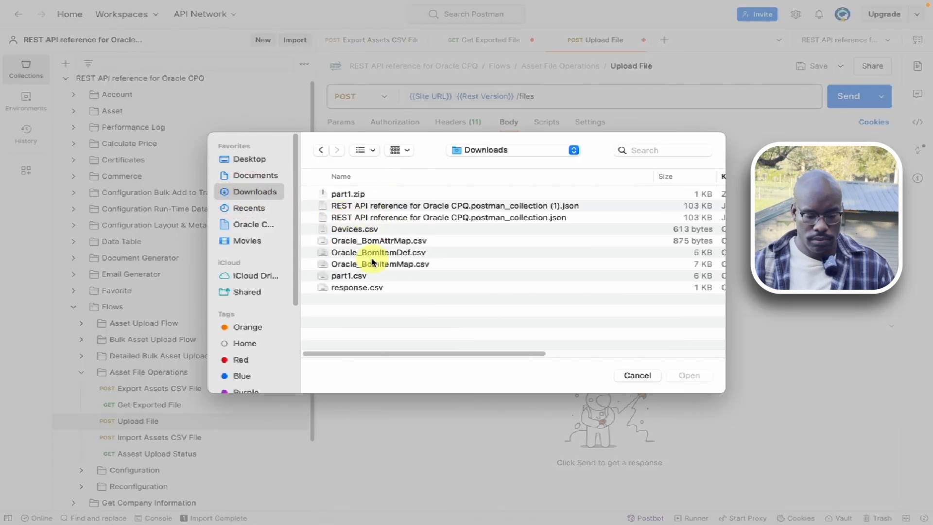
left_click(351, 288)
left_click(683, 376)
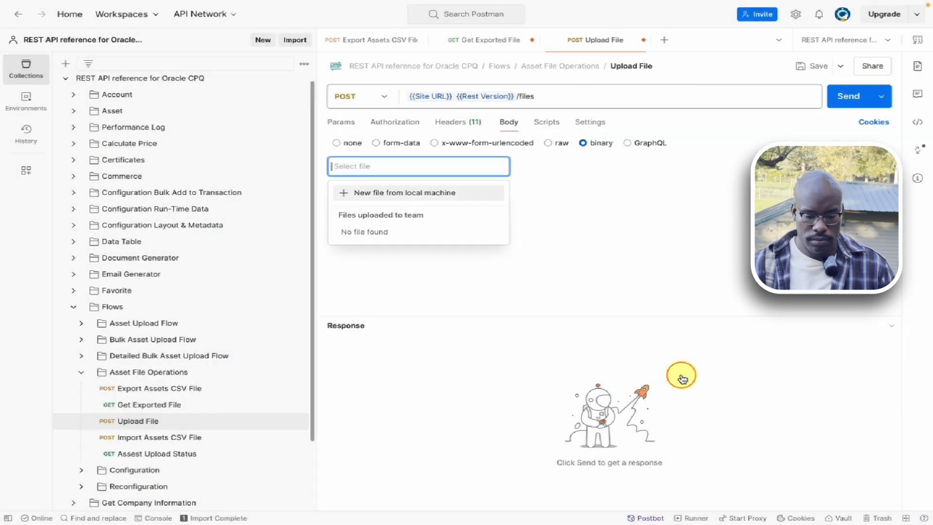
left_click(847, 107)
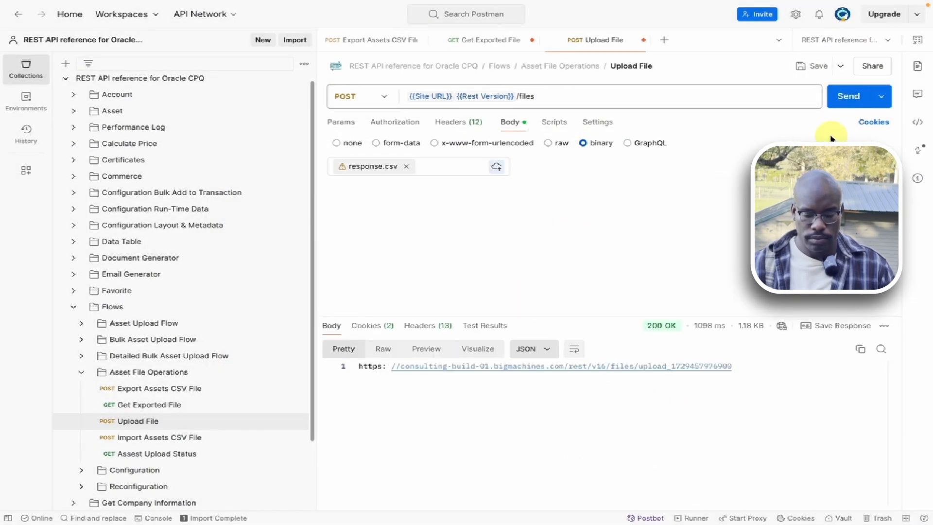
left_click_drag(743, 367, 638, 366)
key("super+c")
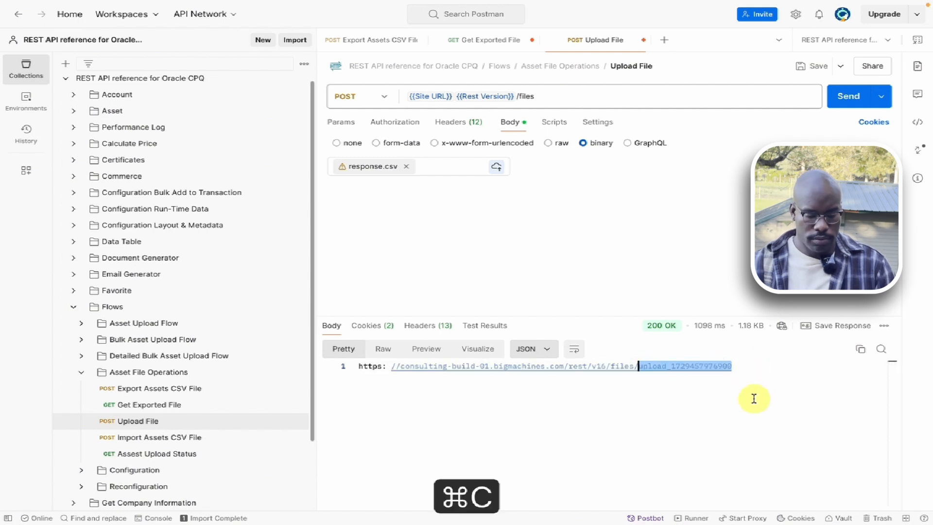
left_click(163, 443)
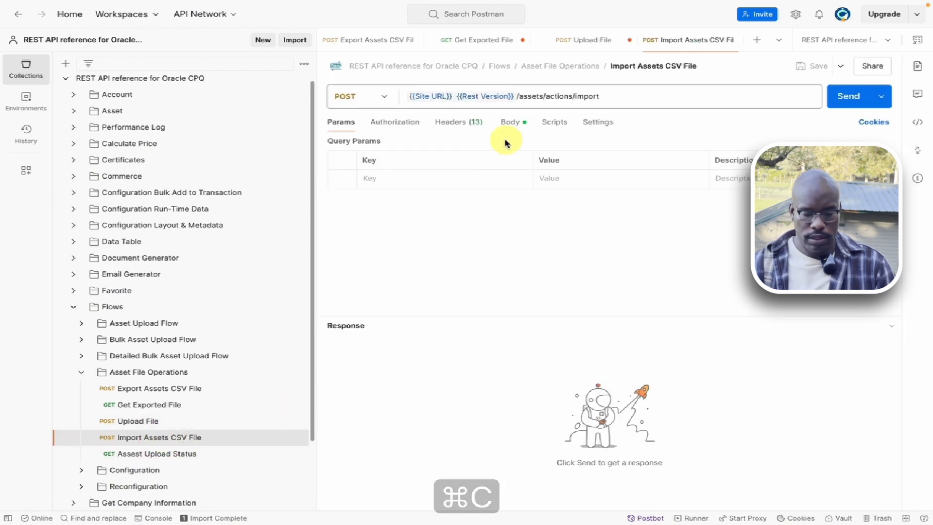
left_click(509, 124)
double_click(469, 165)
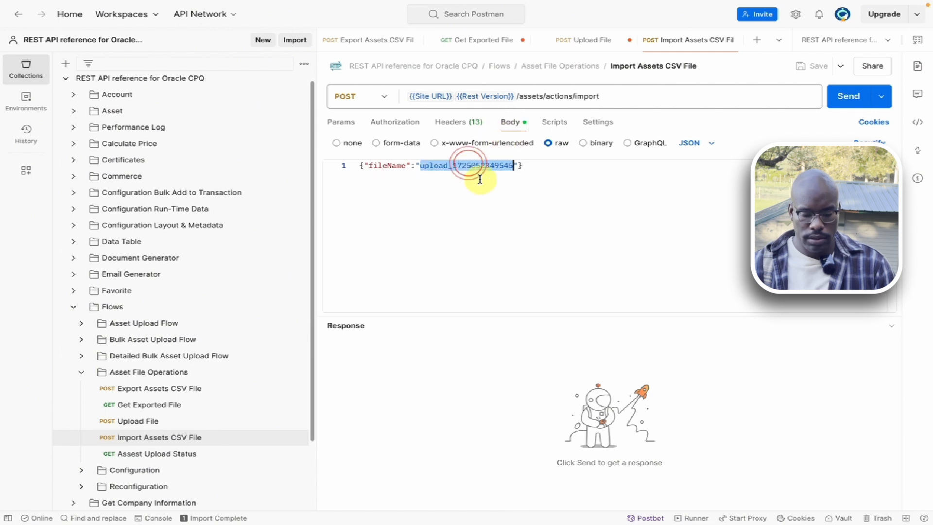
key("super+v")
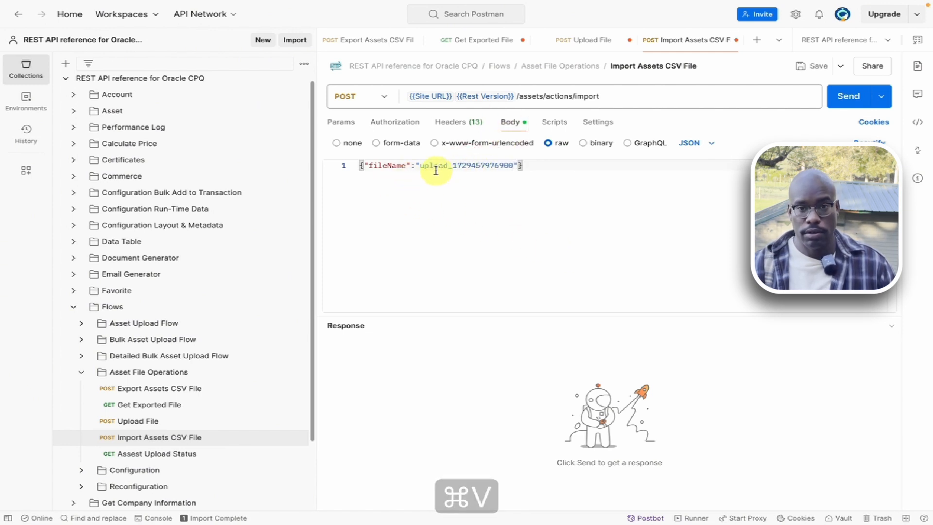
left_click(849, 96)
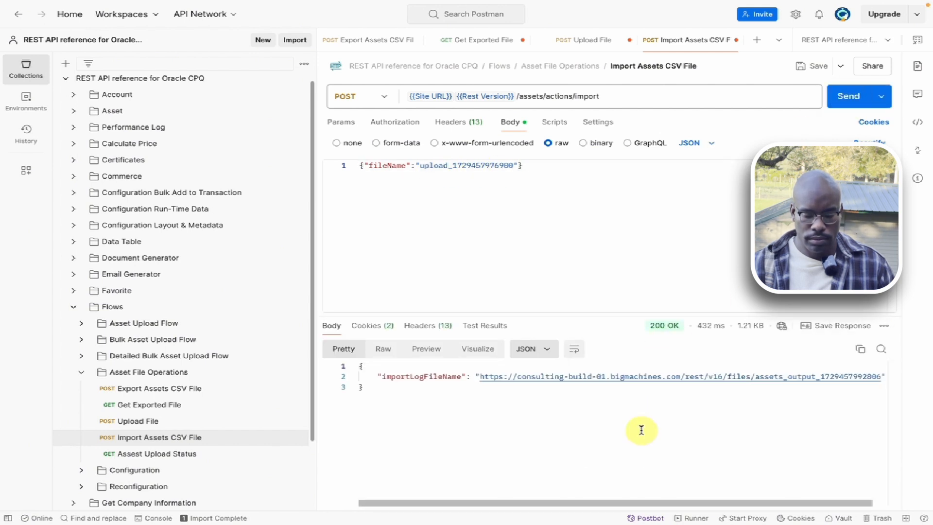
scroll(582, 417, "right", 1)
scroll(582, 416, "left", 1)
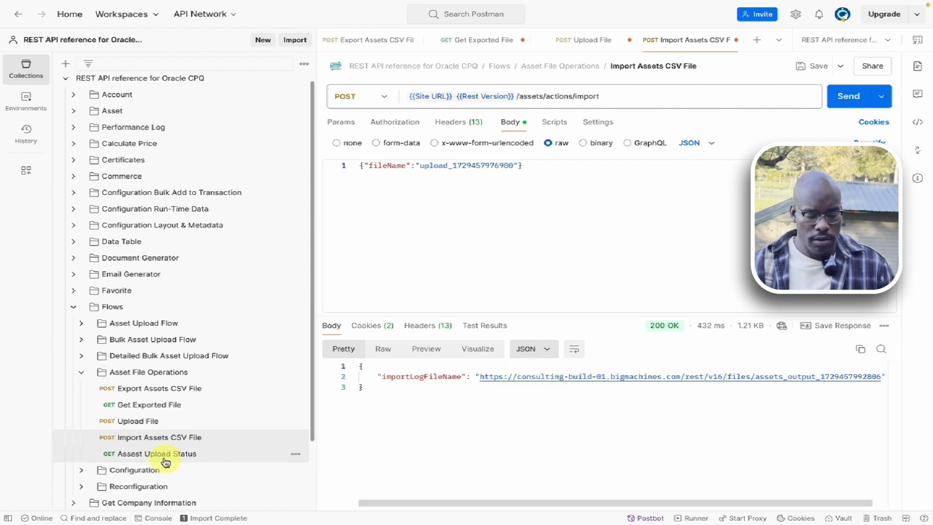
Check the Assest Upload Status request, and examine the request headers of Import Assets CSV File, including the Prefer header.
left_click(145, 456)
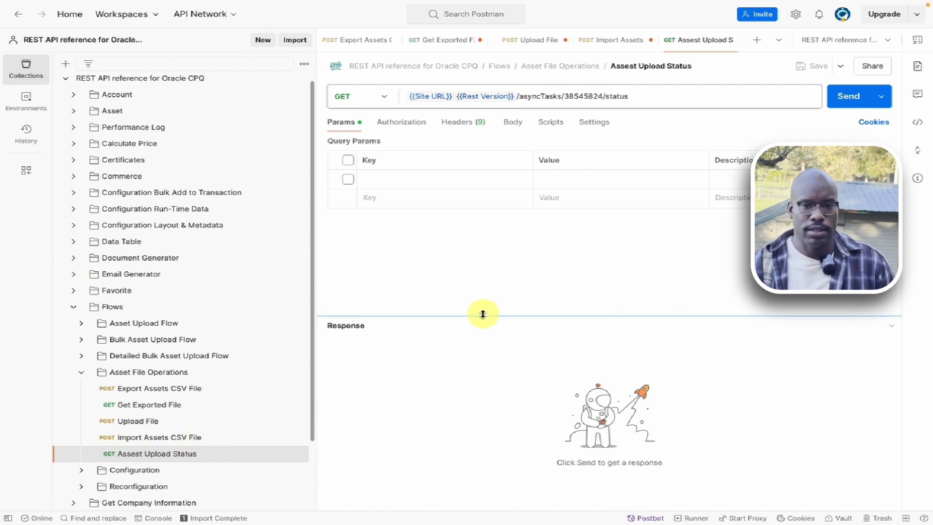
left_click(130, 440)
left_click(349, 128)
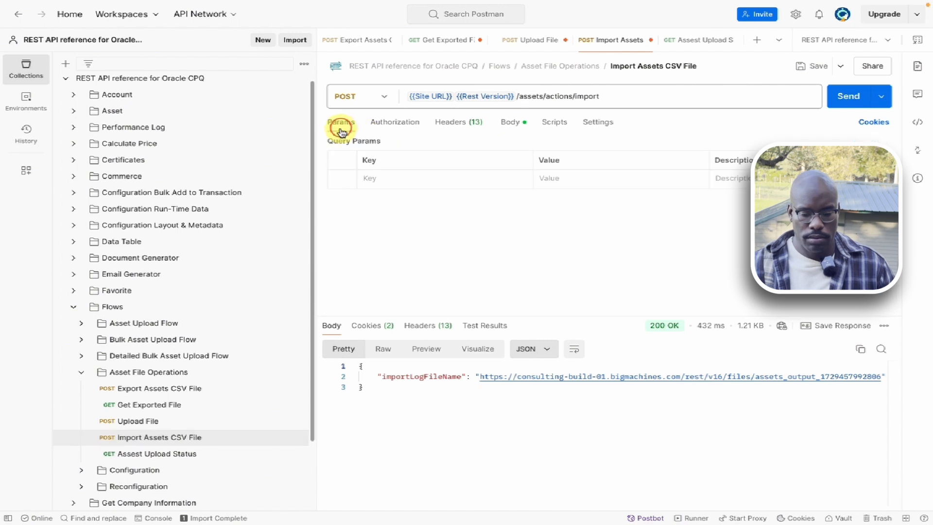
left_click(451, 128)
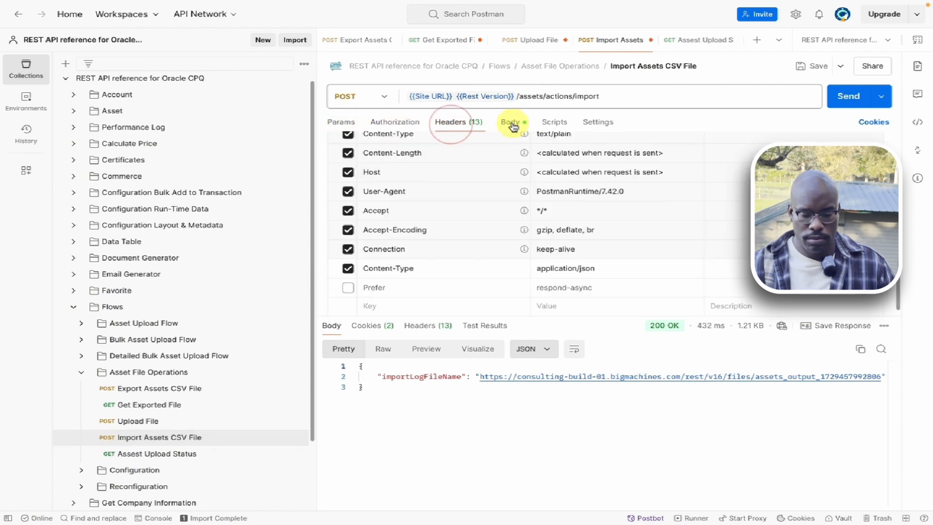
scroll(498, 234, "up", 2)
scroll(496, 272, "down", 2)
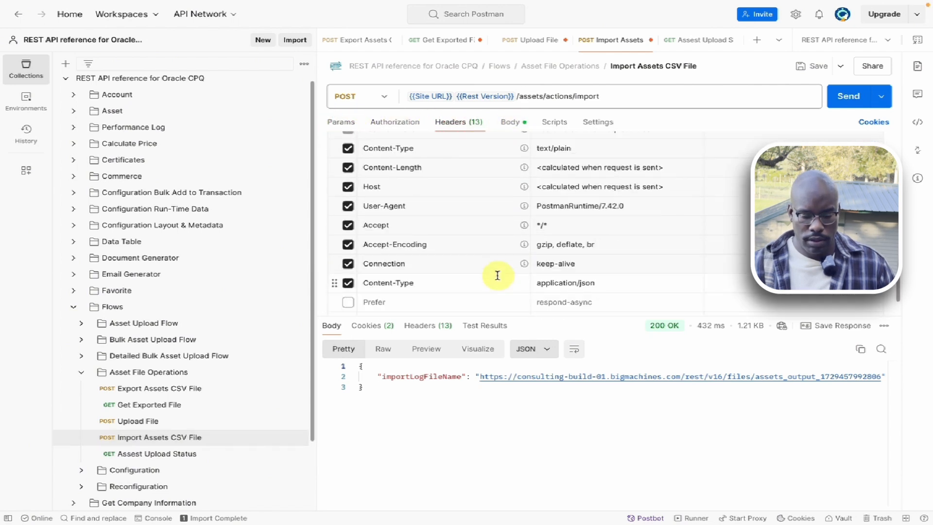